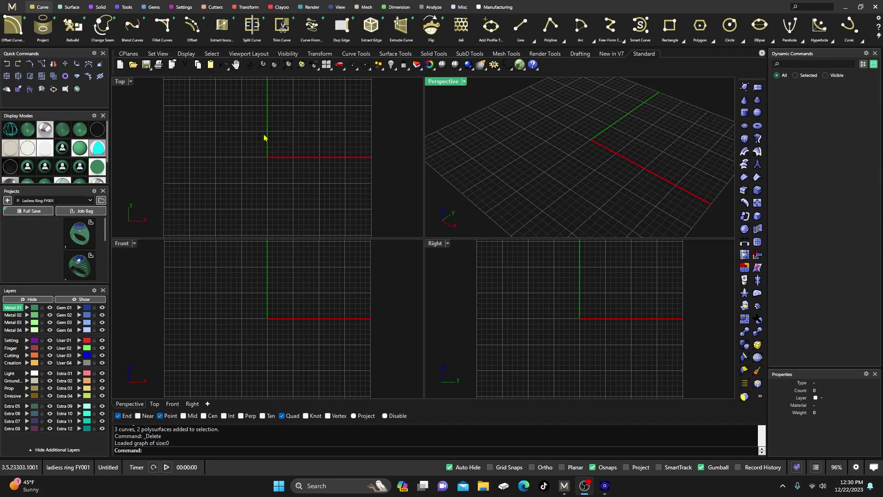
# Place the kite-shaped diamond image aaa.jpeg as a picture frame around the origin in the Top view
pyautogui.scroll(3, 265, 138)
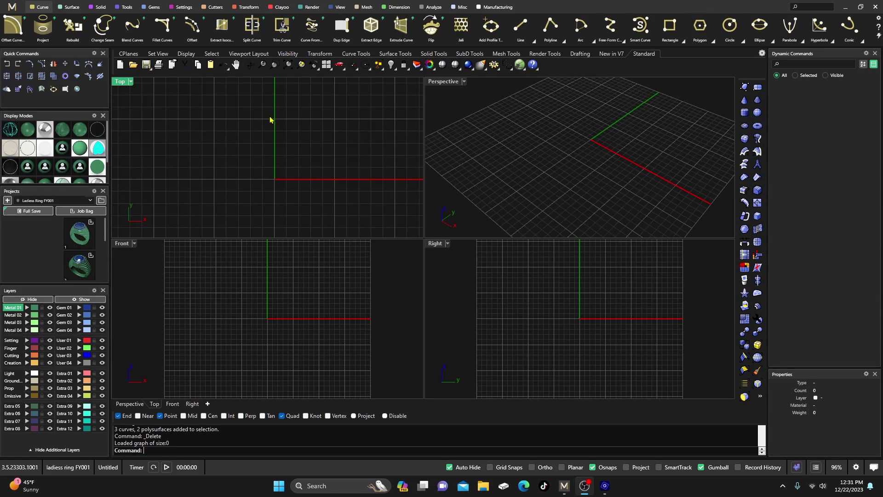
pyautogui.click(341, 8)
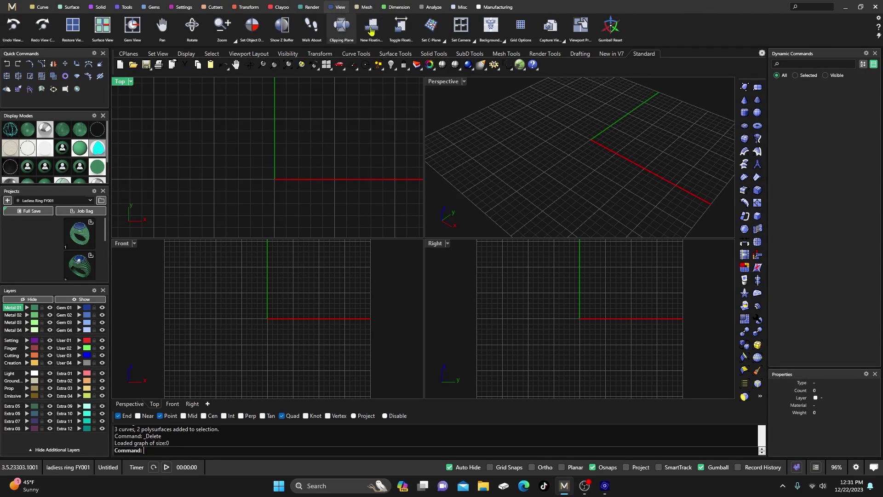
pyautogui.click(504, 41)
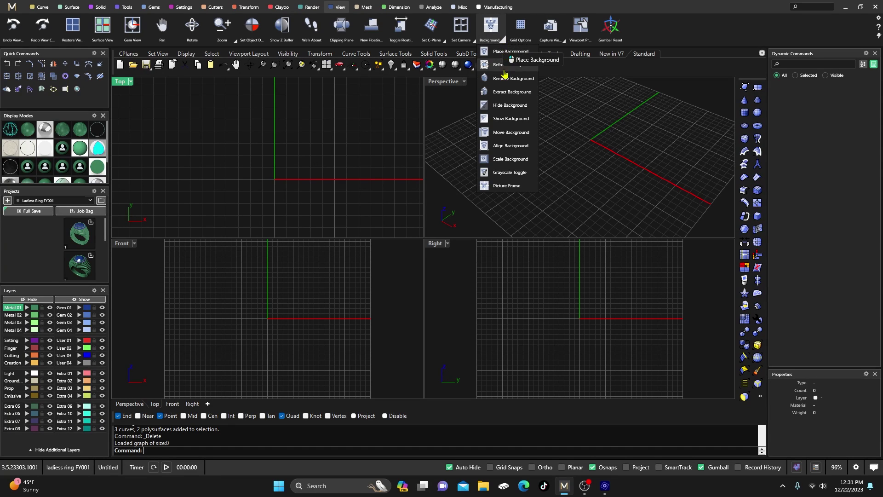
pyautogui.click(500, 189)
pyautogui.doubleClick(659, 277)
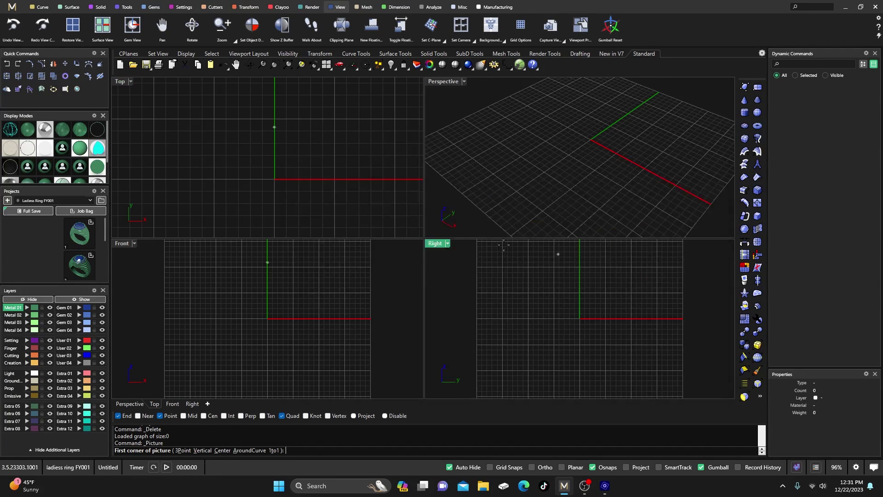
pyautogui.scroll(-5, 224, 138)
pyautogui.click(224, 136)
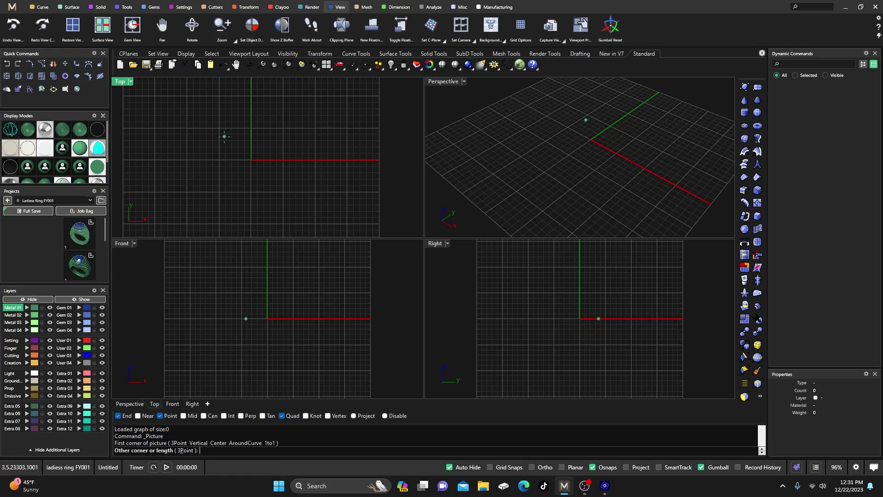
pyautogui.click(284, 196)
# Center the diamond picture on the world origin along all three axes with Center Objects
pyautogui.click(261, 160)
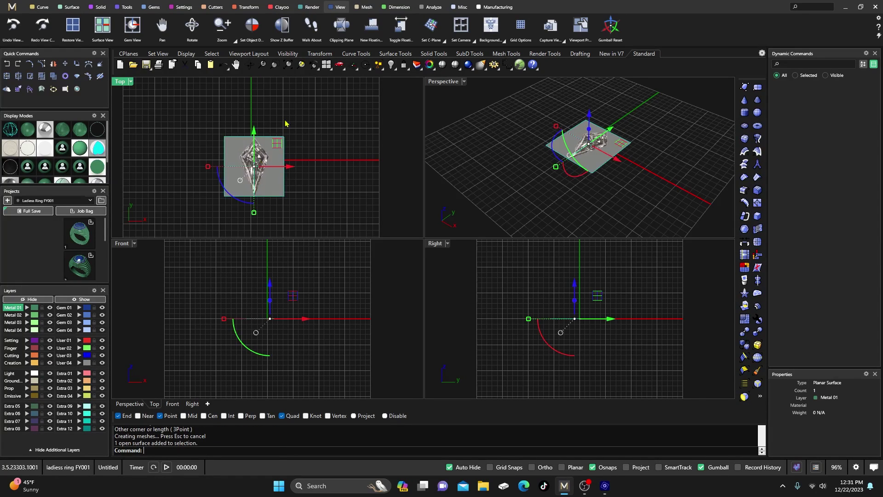
pyautogui.click(249, 7)
pyautogui.click(431, 25)
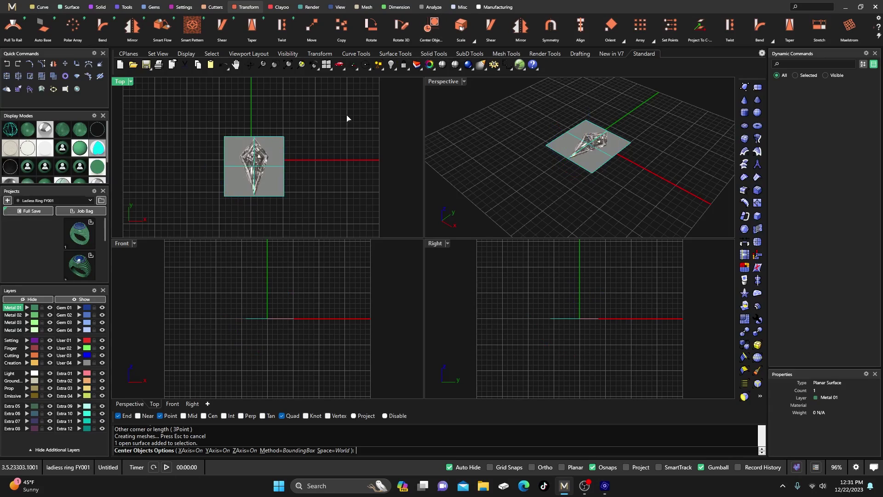
pyautogui.press('Return')
pyautogui.scroll(5, 253, 166)
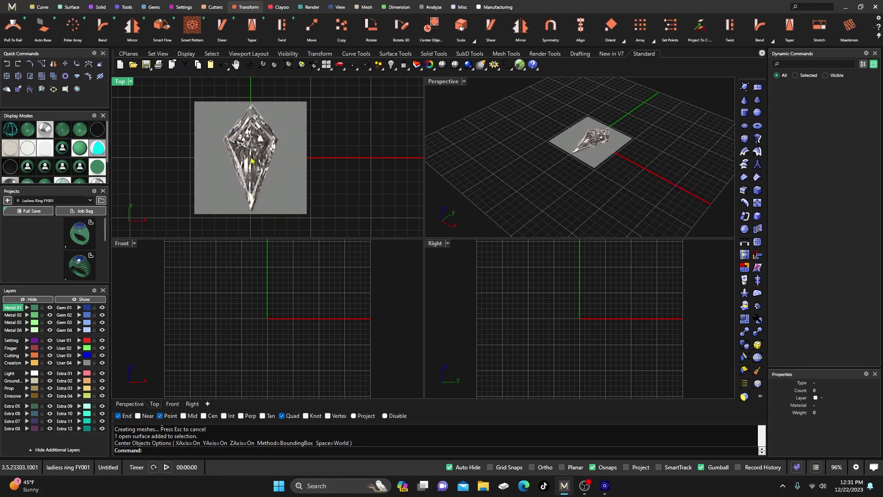
pyautogui.scroll(-3, 325, 144)
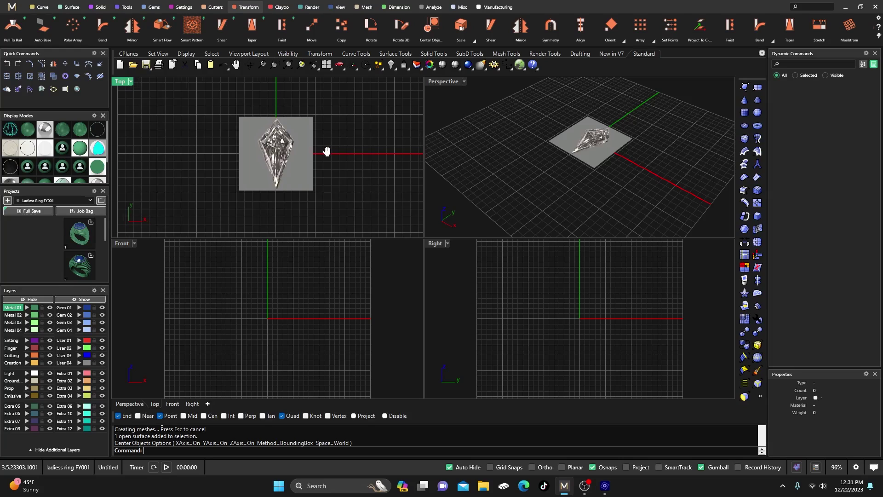
pyautogui.moveTo(327, 152); pyautogui.dragTo(319, 148, button='right')
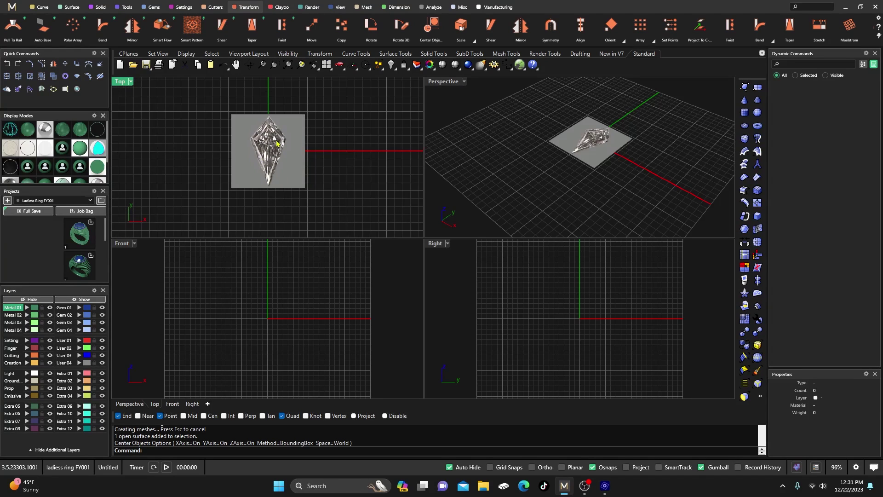
pyautogui.scroll(2, 268, 135)
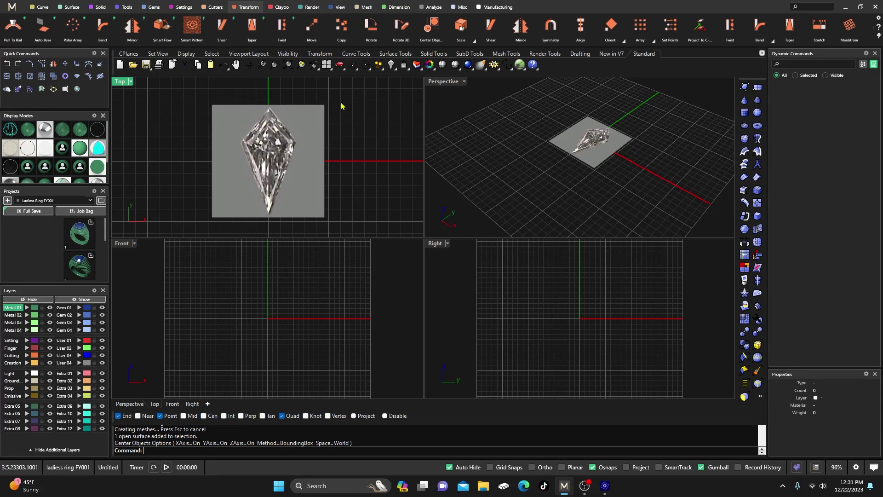
# Set the diamond picture's object transparency to 70% in its material properties
pyautogui.click(430, 65)
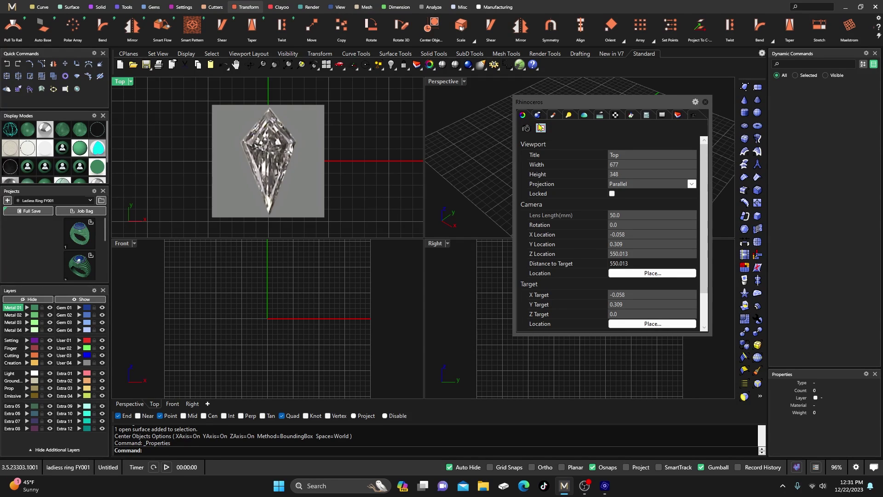
pyautogui.click(311, 148)
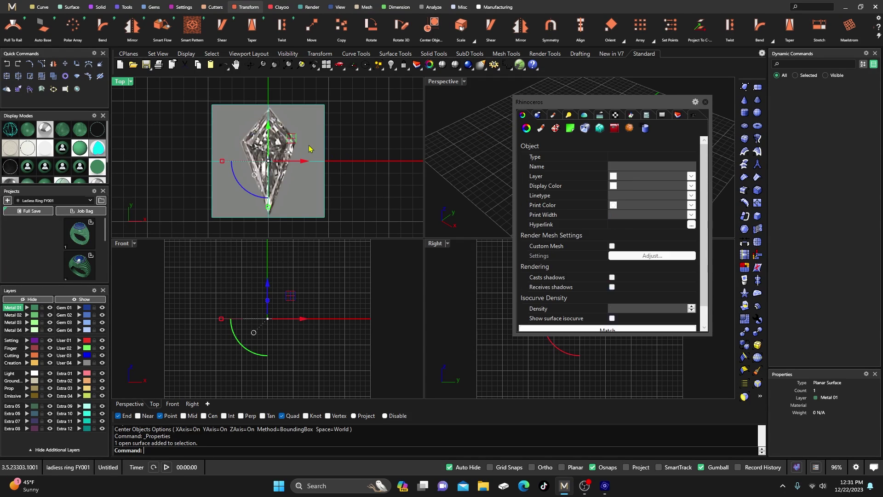
pyautogui.click(540, 130)
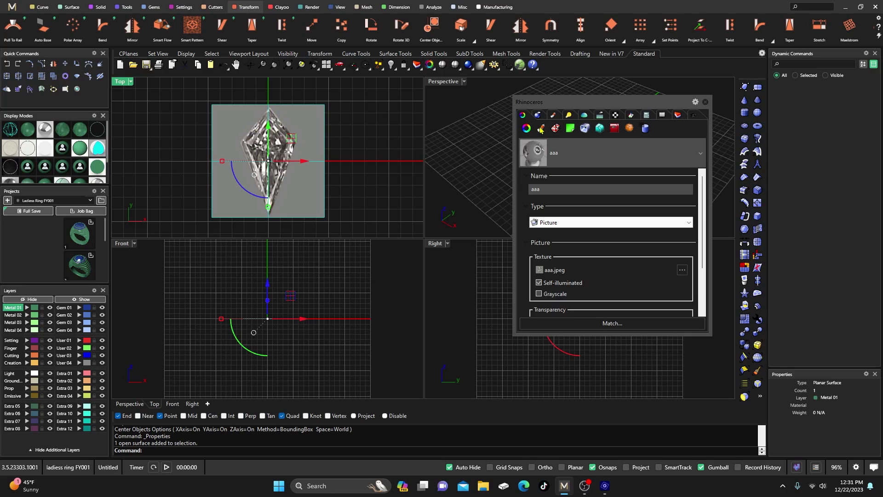
pyautogui.scroll(-3, 553, 230)
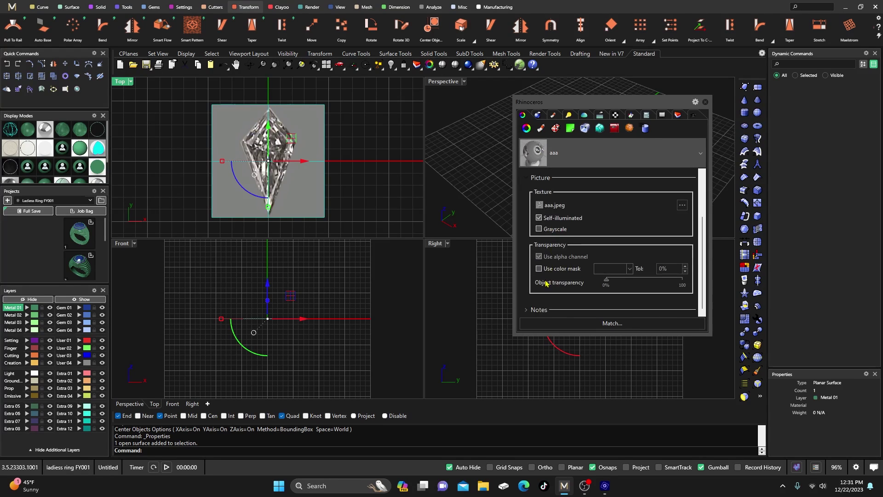
pyautogui.moveTo(607, 283); pyautogui.dragTo(660, 282)
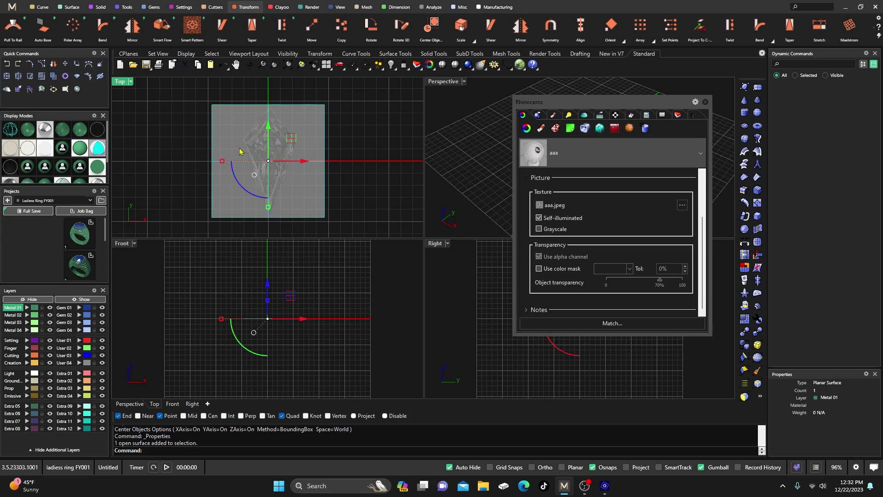
pyautogui.click(707, 105)
pyautogui.click(358, 131)
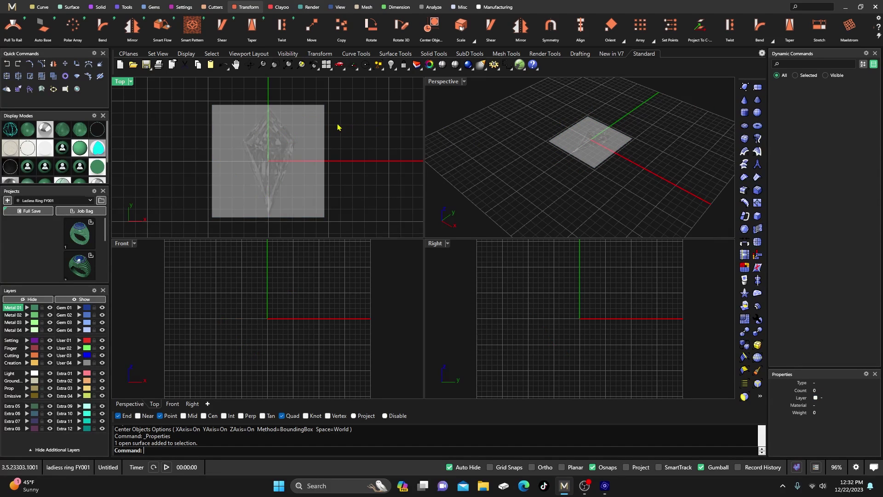
# Delete the transparent diamond reference picture
pyautogui.click(302, 128)
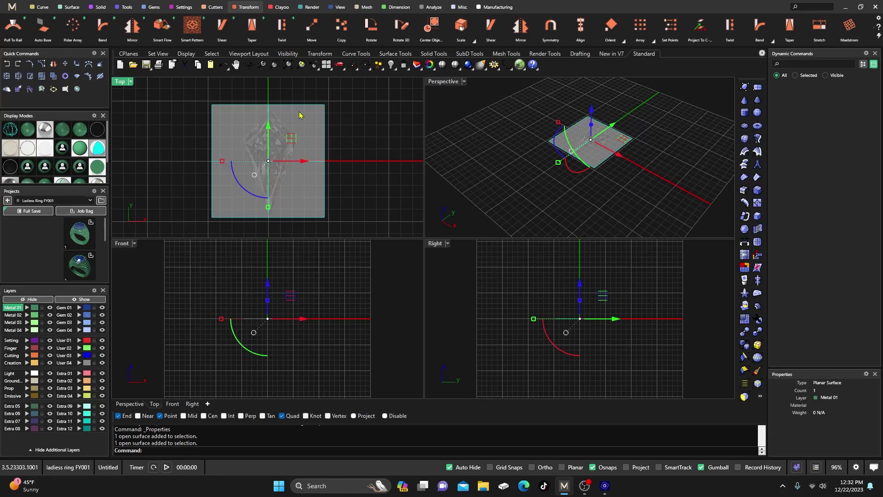
pyautogui.press('Delete')
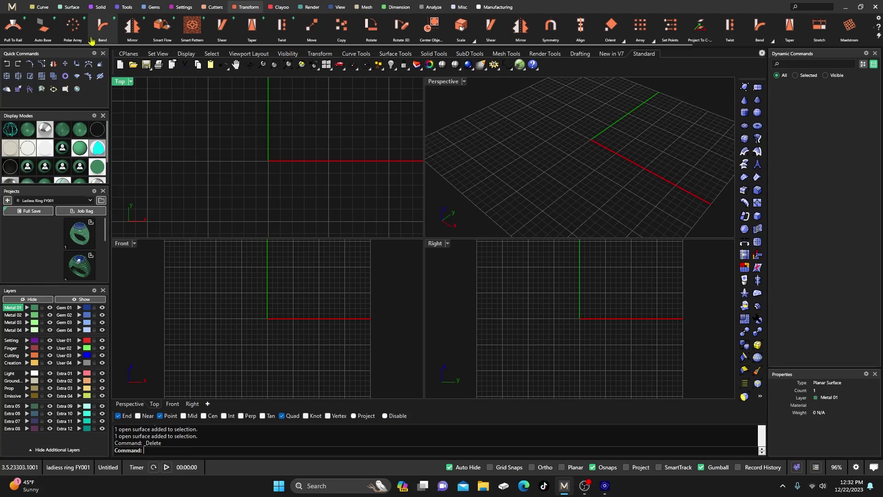
# On the Creation layer with Grid Snaps enabled, draw a line from 5 mm up the Y axis in Top view to the kite's left corner
pyautogui.click(41, 7)
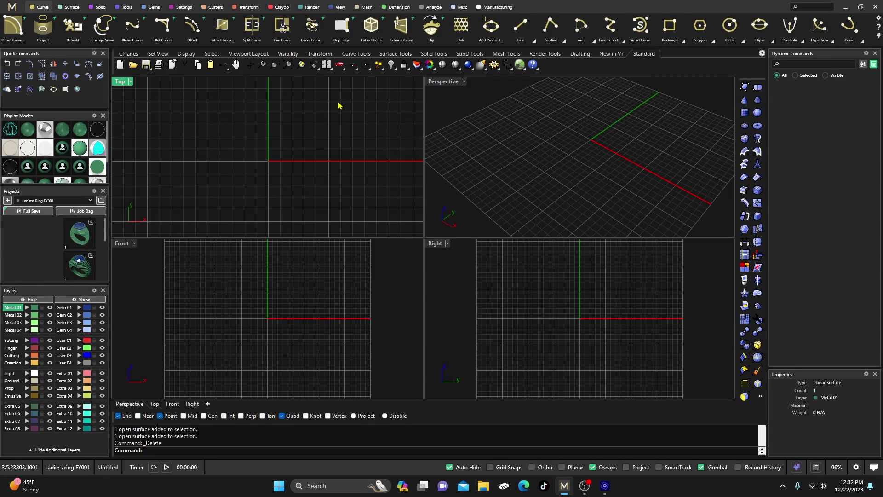
pyautogui.click(13, 364)
pyautogui.click(521, 25)
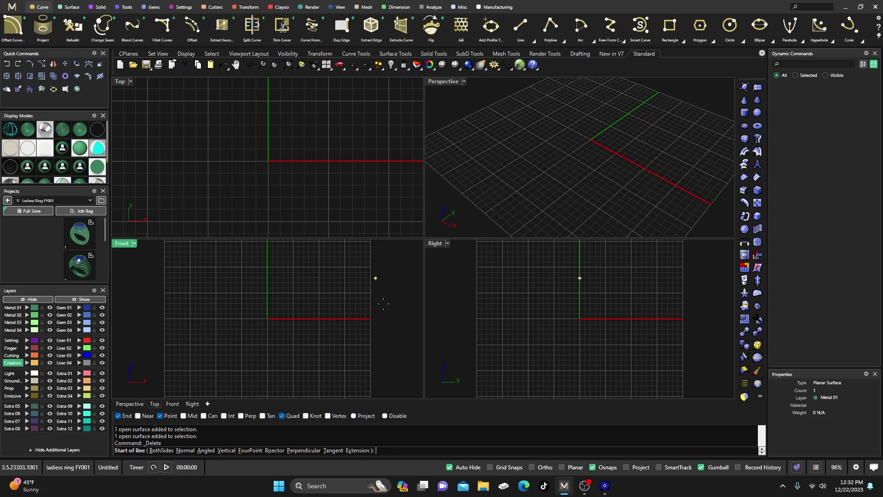
pyautogui.click(490, 467)
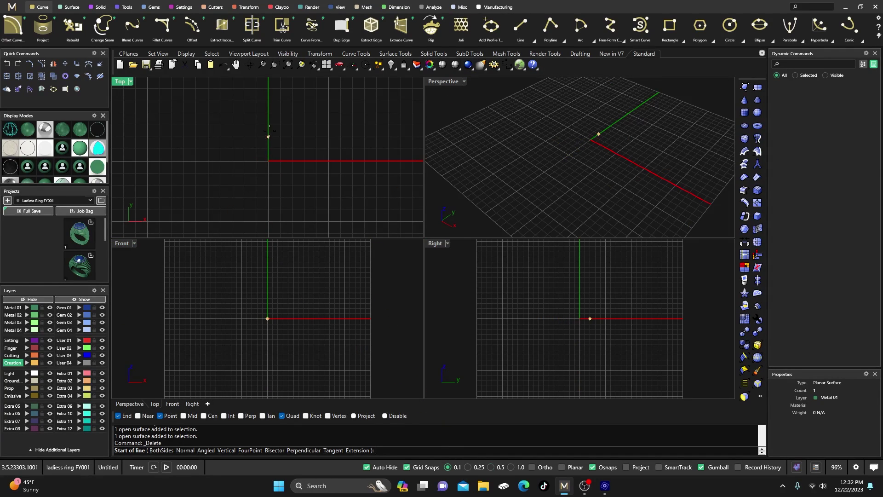
pyautogui.click(268, 101)
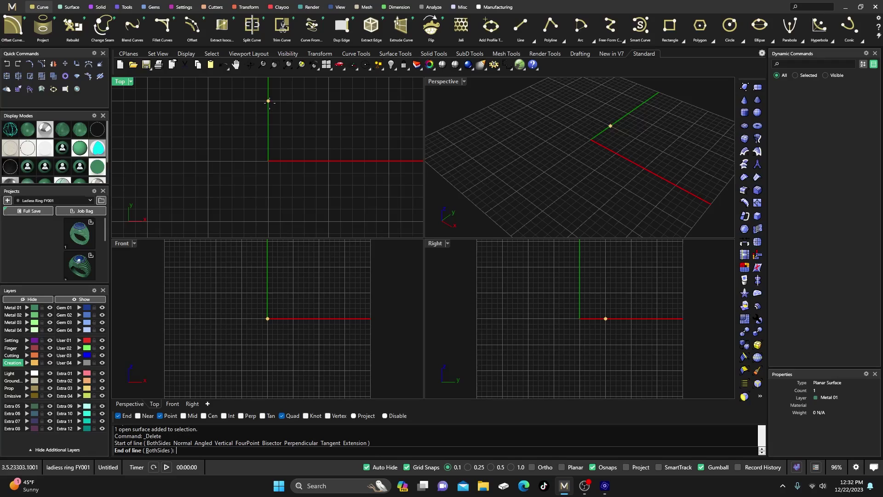
pyautogui.click(209, 137)
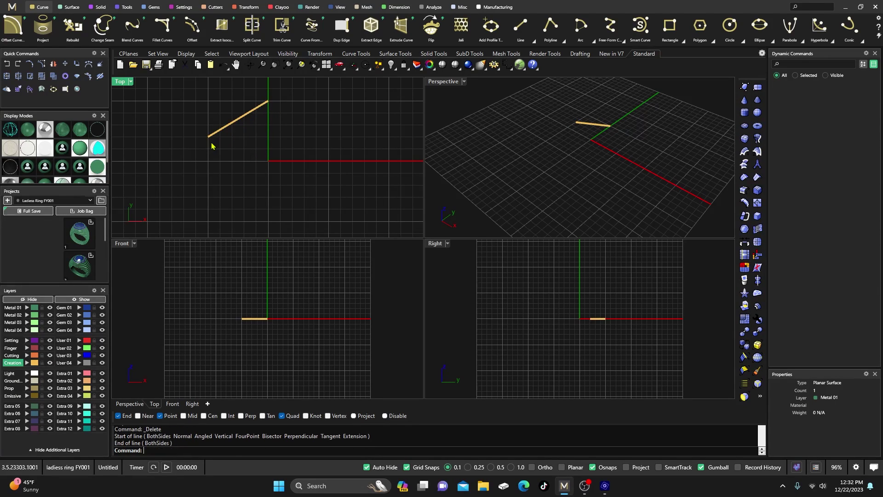
# Draw a second line about 11.18 mm long from the kite's left corner down to the negative Y axis
pyautogui.press('Return')
pyautogui.click(210, 138)
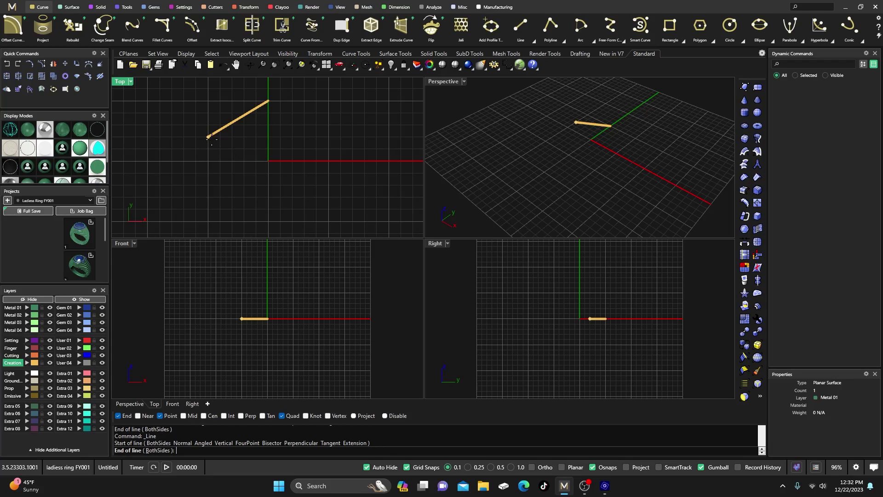
pyautogui.scroll(-3, 256, 191)
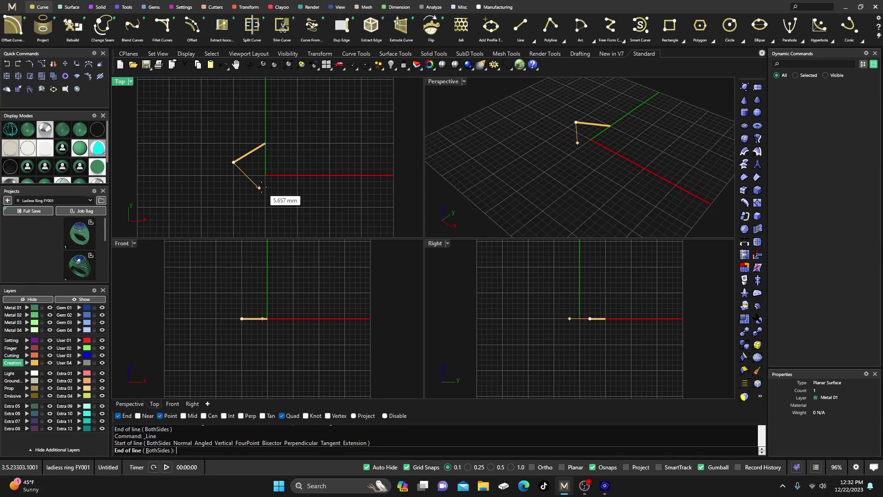
pyautogui.moveTo(259, 161); pyautogui.dragTo(258, 160, button='right')
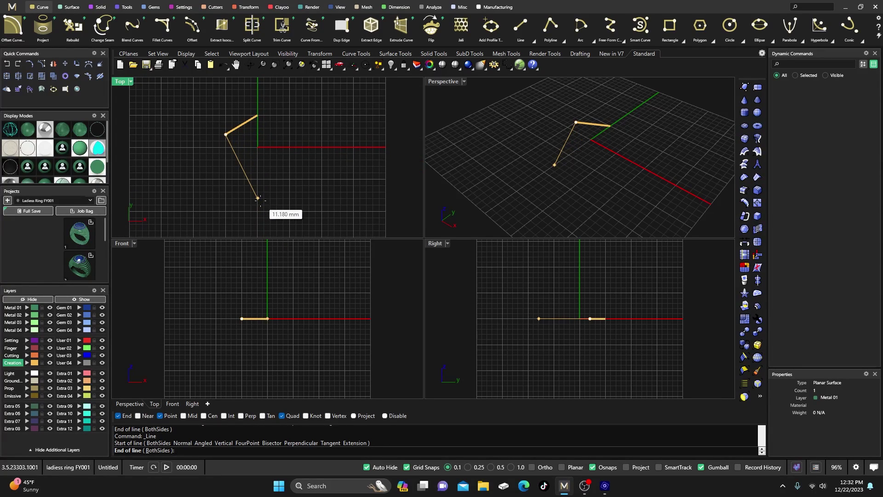
pyautogui.click(259, 199)
# Mirror both lines across the Y axis, starting the mirror plane at 0,0,0, to complete the kite outline
pyautogui.moveTo(258, 149); pyautogui.dragTo(216, 123)
pyautogui.click(53, 64)
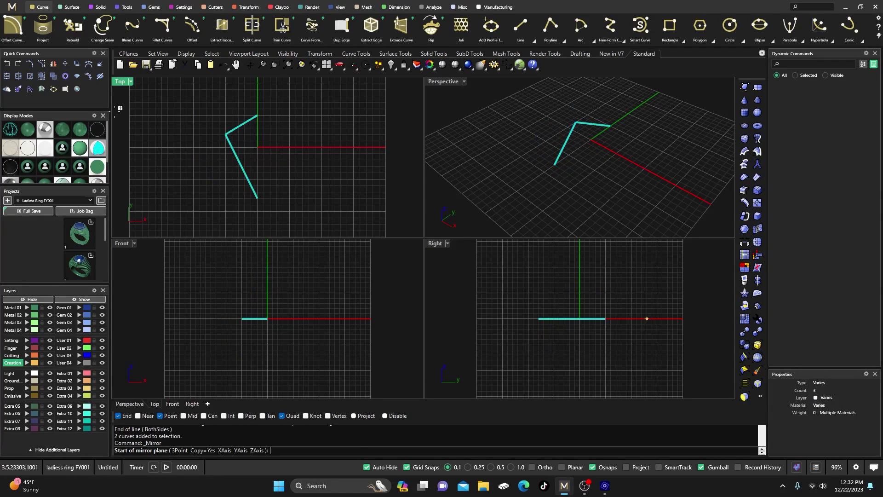
pyautogui.write('0,0,0')
pyautogui.press('Return')
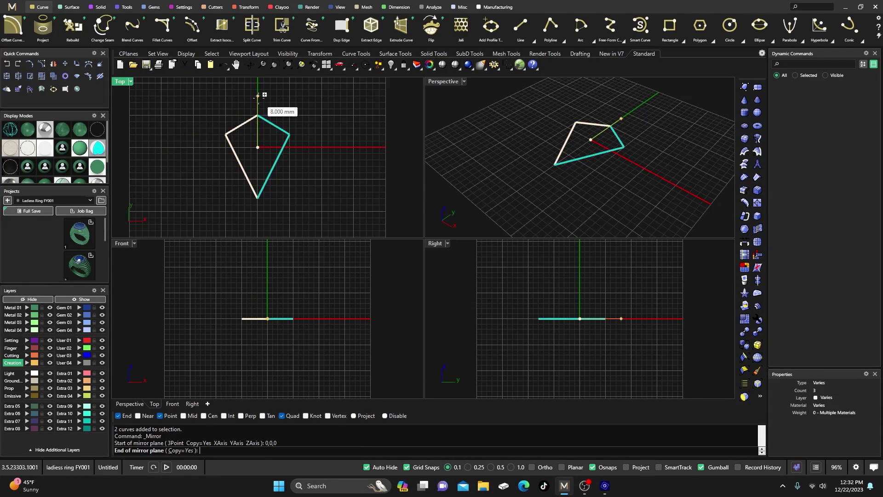
pyautogui.click(258, 95)
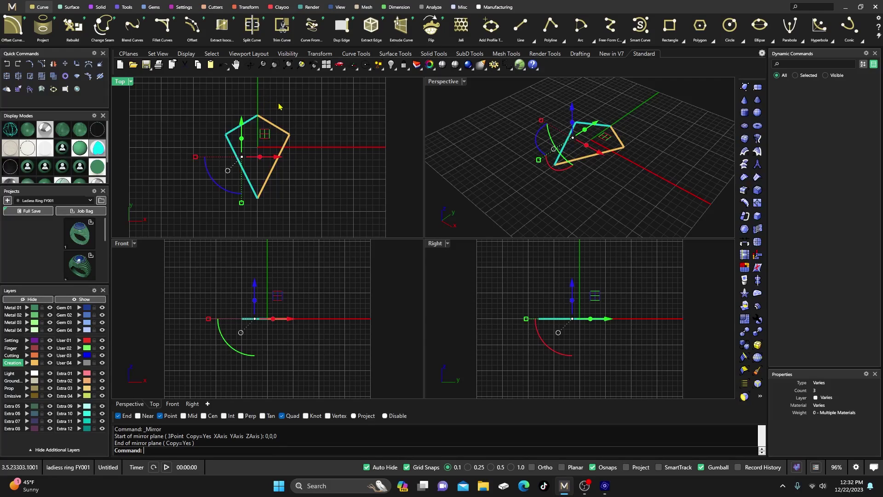
pyautogui.click(279, 107)
# Join the four lines of the kite into one closed curve
pyautogui.moveTo(282, 99); pyautogui.dragTo(244, 137)
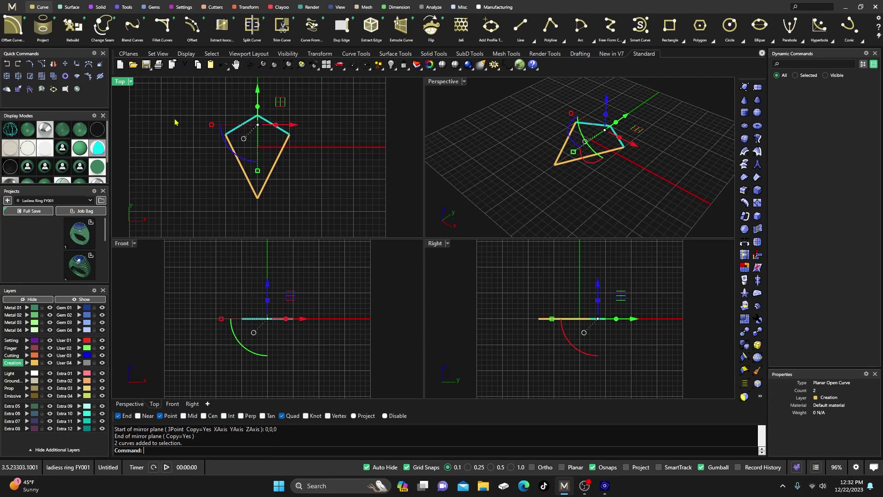
pyautogui.click(202, 103)
pyautogui.moveTo(201, 98); pyautogui.dragTo(322, 219)
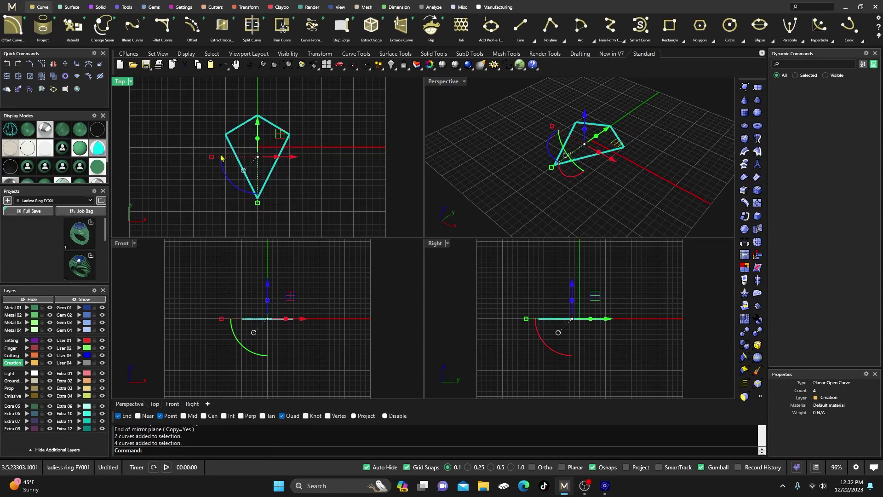
pyautogui.click(7, 76)
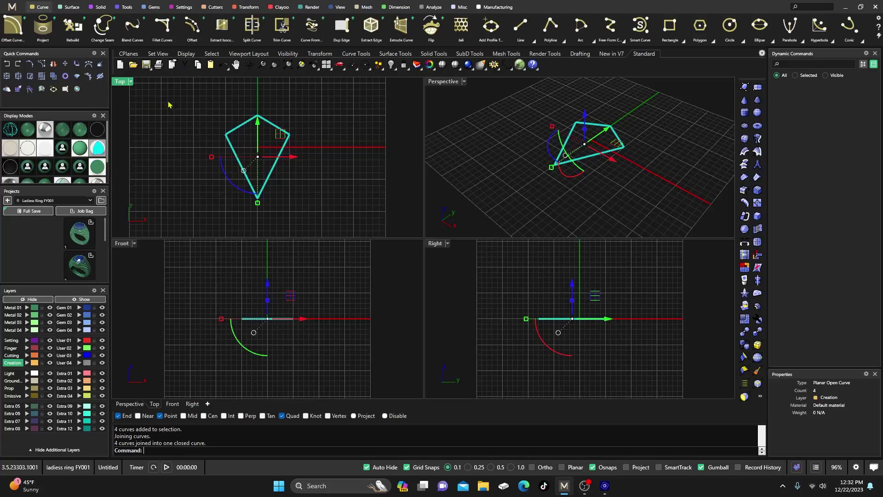
pyautogui.click(249, 124)
pyautogui.click(211, 106)
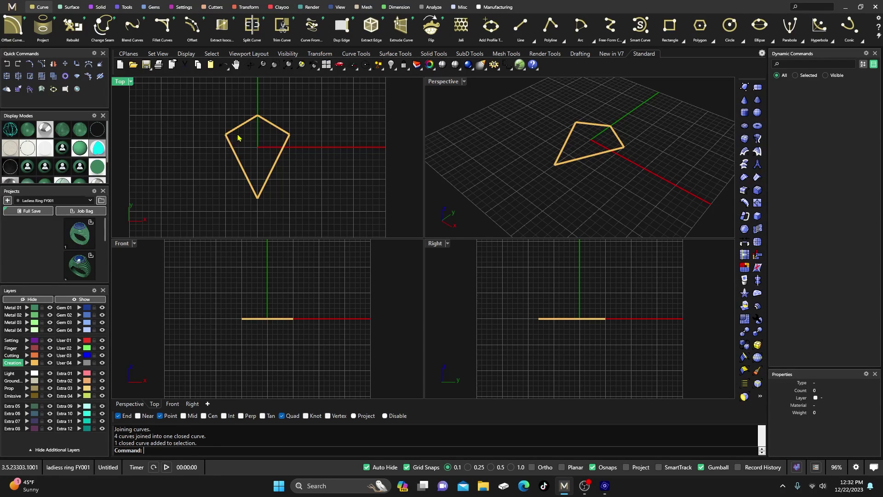
# Start the Custom Gem builder on the closed kite curve, accepting it without picking any facet points
pyautogui.click(153, 7)
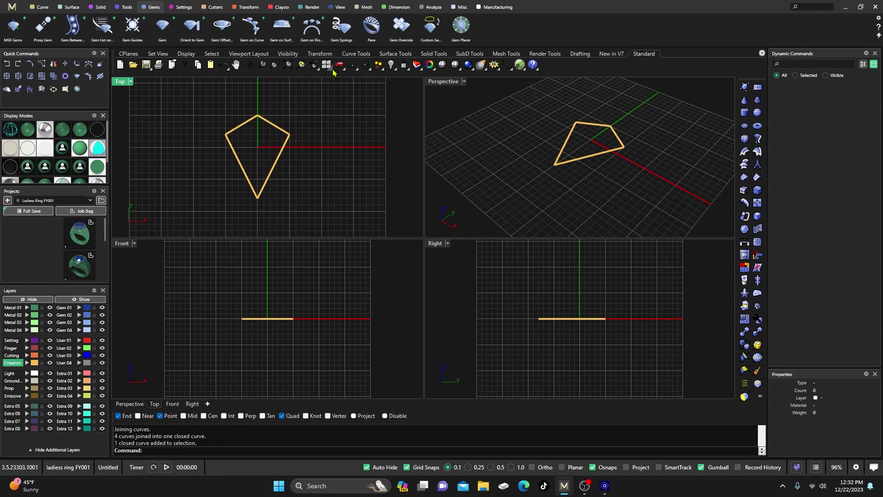
pyautogui.scroll(2, 265, 138)
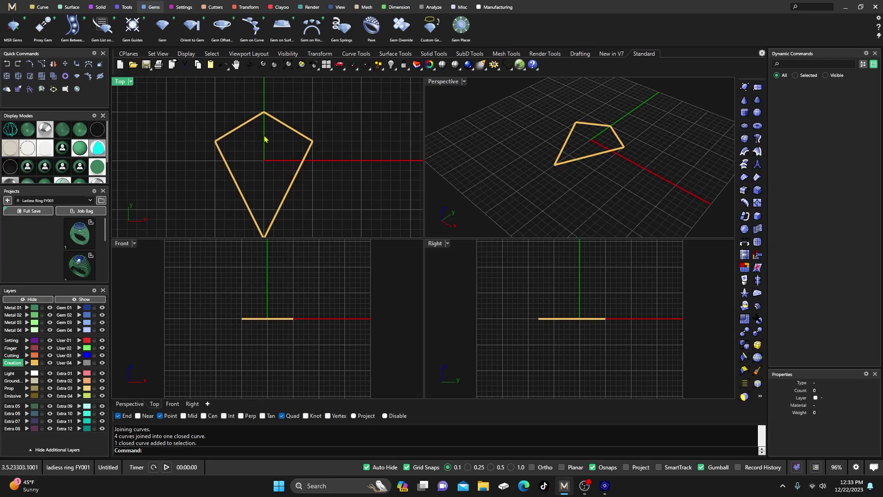
pyautogui.click(276, 120)
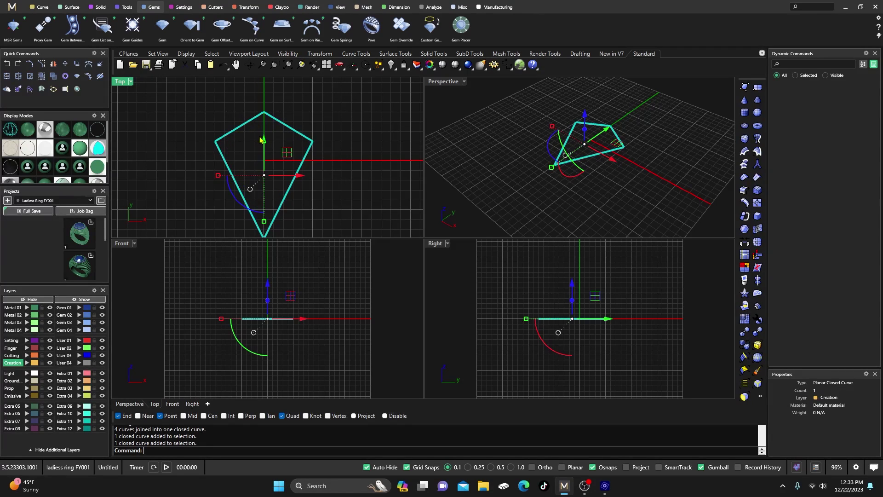
pyautogui.click(324, 94)
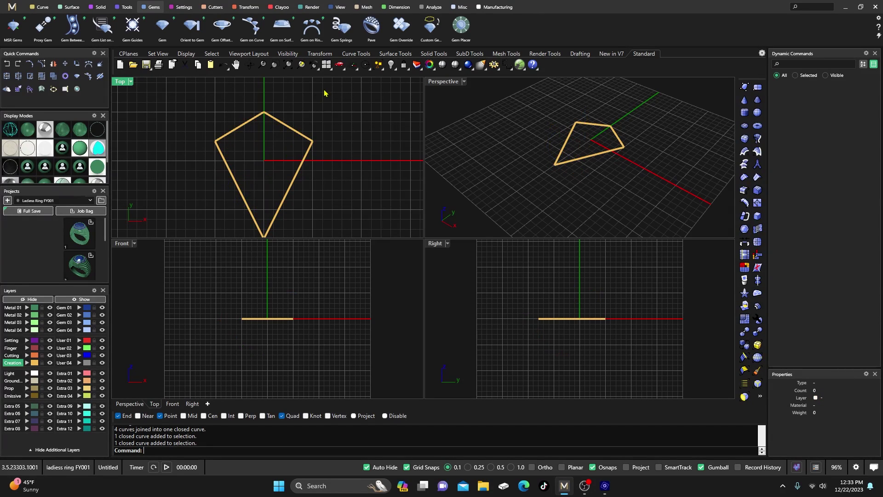
pyautogui.click(431, 27)
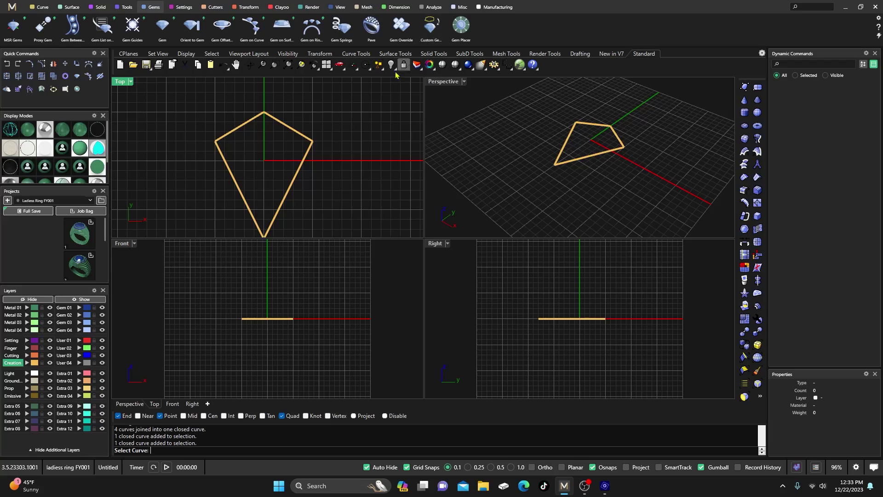
pyautogui.click(291, 131)
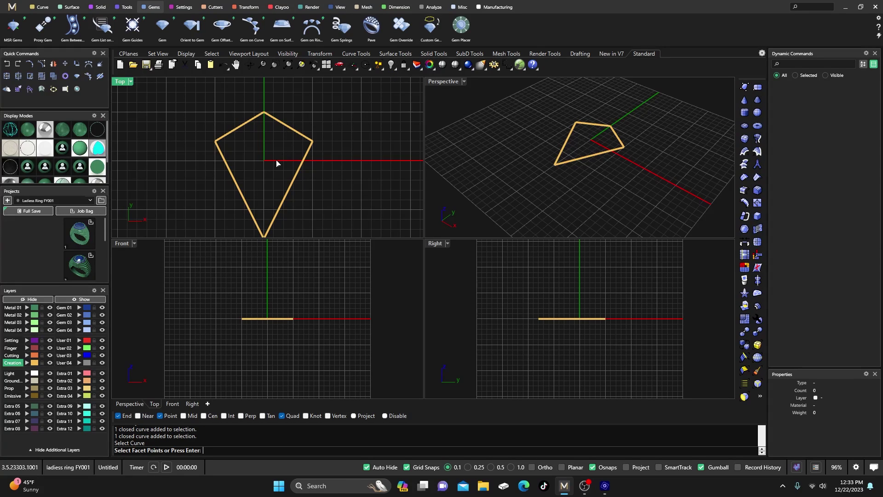
pyautogui.press('Return')
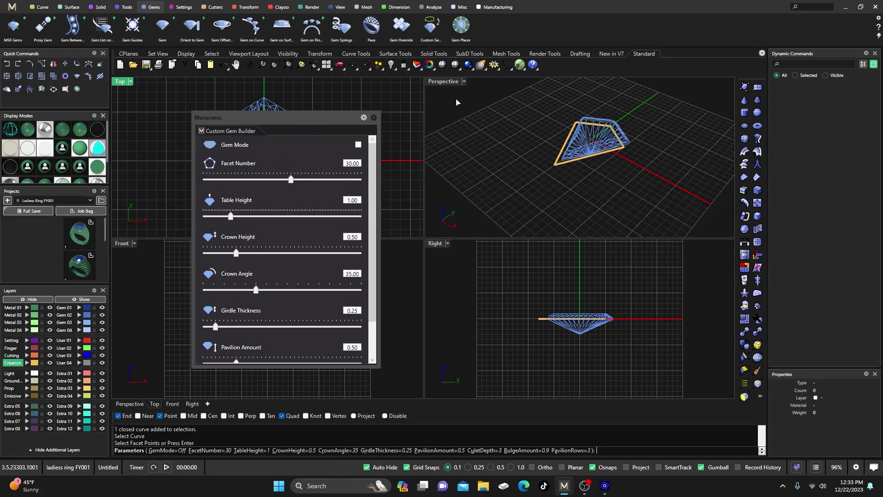
# Maximize the Perspective view and move the Custom Gem Builder dialog clear of the gem preview
pyautogui.doubleClick(449, 85)
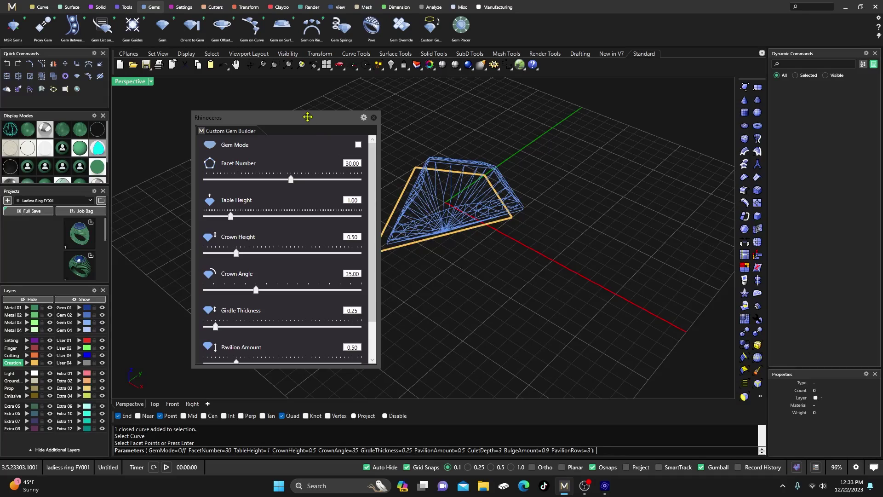
pyautogui.moveTo(308, 116); pyautogui.dragTo(235, 125)
pyautogui.scroll(-5, 457, 195)
pyautogui.moveTo(457, 195); pyautogui.dragTo(496, 206, button='right')
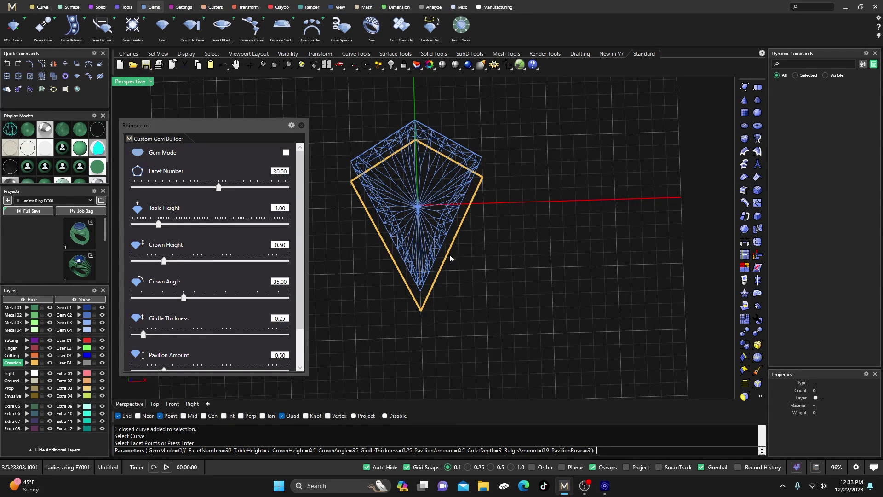
pyautogui.moveTo(450, 258); pyautogui.dragTo(463, 198, button='right')
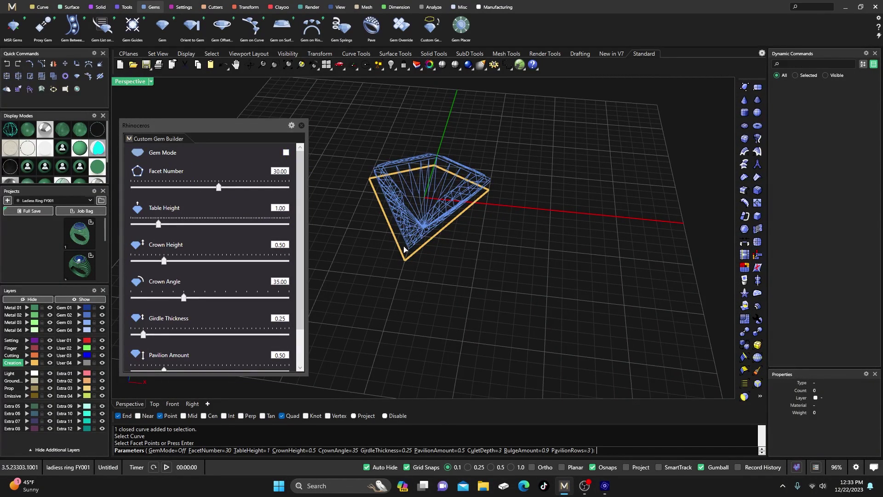
pyautogui.moveTo(447, 294); pyautogui.dragTo(443, 234, button='right')
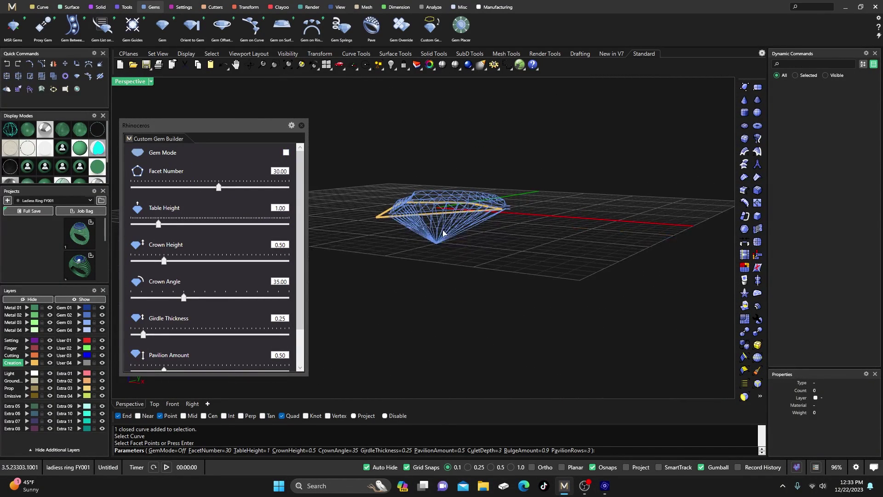
# Try the Gem Mode option on the kite gem preview and turn it back off
pyautogui.click(285, 153)
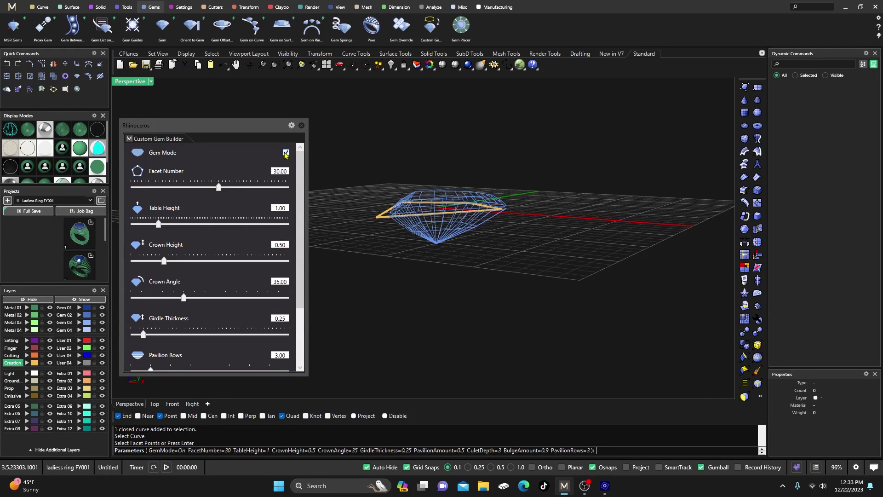
pyautogui.moveTo(439, 229)
pyautogui.mouseDown(button='right')
pyautogui.moveTo(479, 272)
pyautogui.moveTo(455, 223)
pyautogui.moveTo(468, 231)
pyautogui.moveTo(473, 267)
pyautogui.moveTo(459, 234)
pyautogui.moveTo(435, 218)
pyautogui.mouseUp(button='right')
pyautogui.scroll(-3, 436, 218)
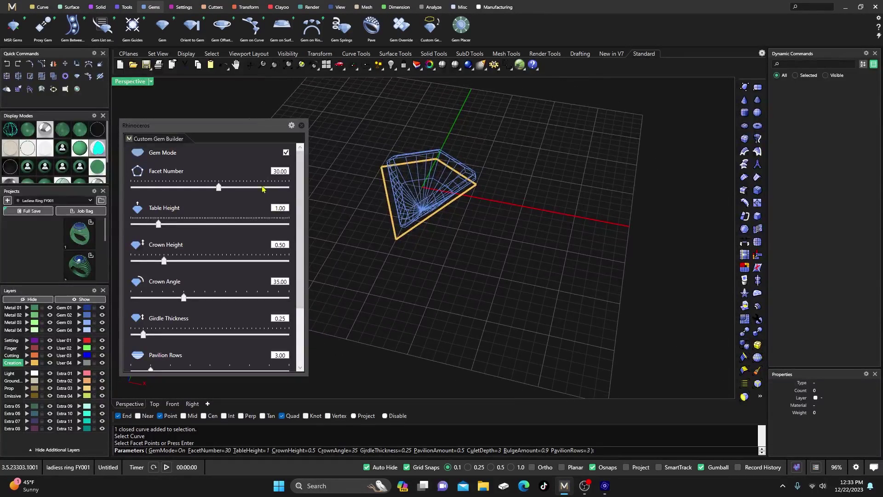
pyautogui.click(286, 153)
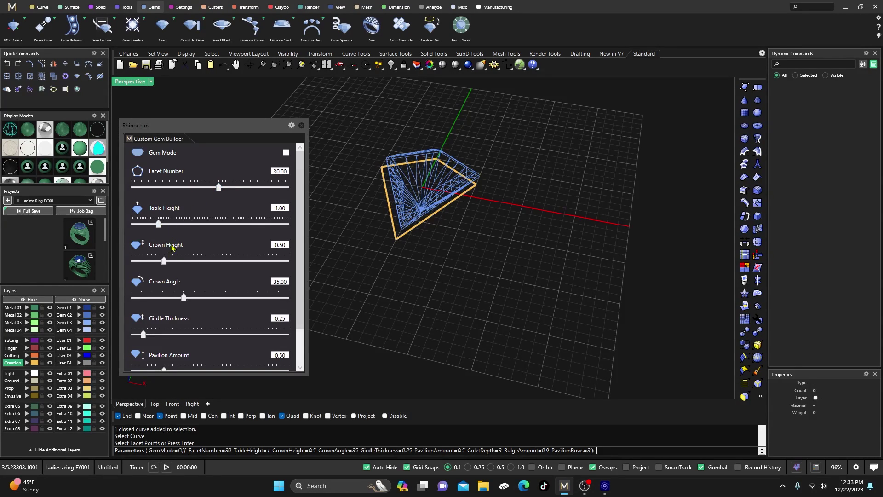
# Reduce the gem's Culet Depth to 2.20 and accept the parameters to create the custom gem
pyautogui.scroll(-1, 222, 274)
pyautogui.moveTo(395, 302); pyautogui.dragTo(354, 254, button='right')
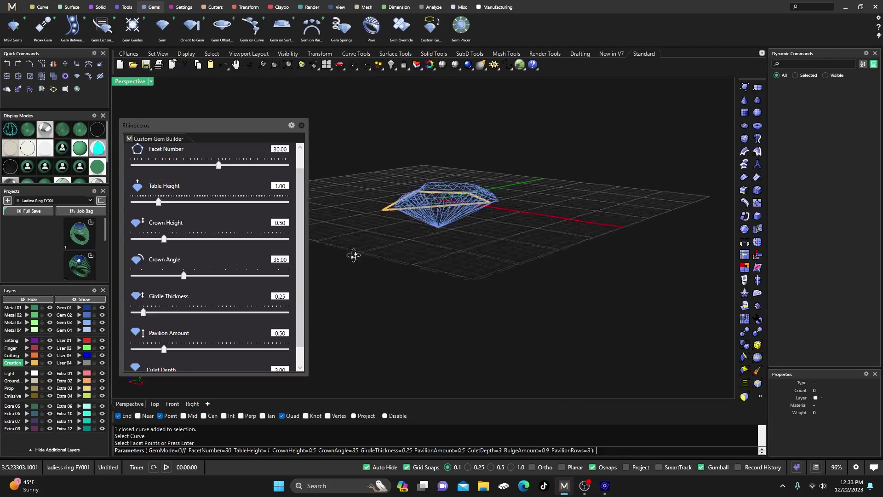
pyautogui.scroll(2, 412, 217)
pyautogui.moveTo(412, 218); pyautogui.dragTo(427, 245, button='right')
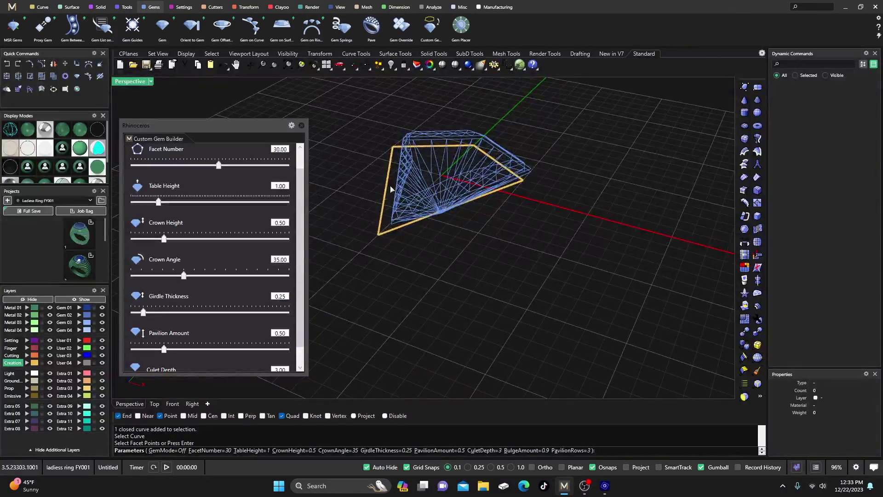
pyautogui.scroll(-1, 225, 289)
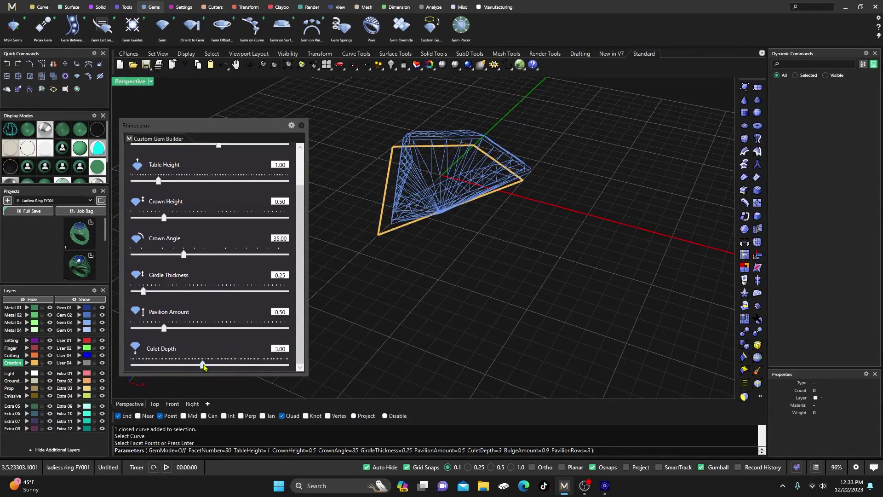
pyautogui.moveTo(489, 281); pyautogui.dragTo(457, 236, button='right')
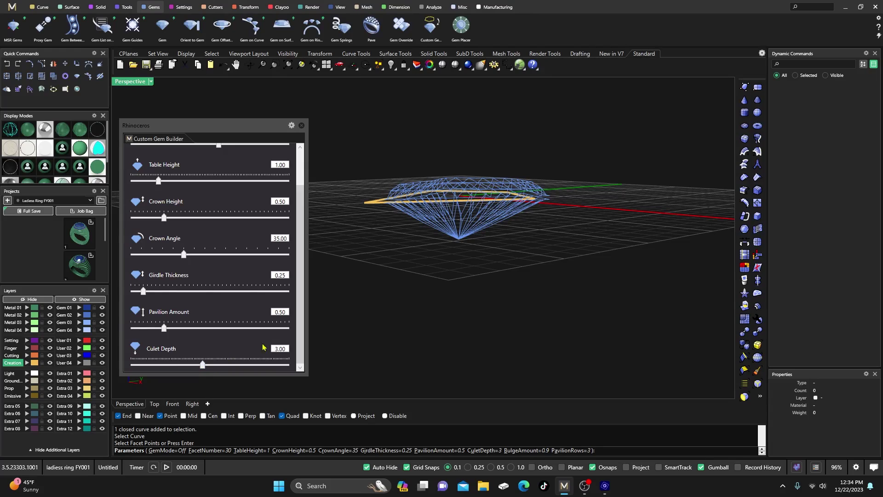
pyautogui.moveTo(454, 301)
pyautogui.mouseDown(button='right')
pyautogui.moveTo(438, 283)
pyautogui.moveTo(420, 292)
pyautogui.moveTo(449, 287)
pyautogui.moveTo(438, 282)
pyautogui.moveTo(451, 297)
pyautogui.moveTo(459, 286)
pyautogui.moveTo(471, 292)
pyautogui.moveTo(443, 299)
pyautogui.mouseUp(button='right')
pyautogui.moveTo(409, 272); pyautogui.dragTo(481, 250, button='right')
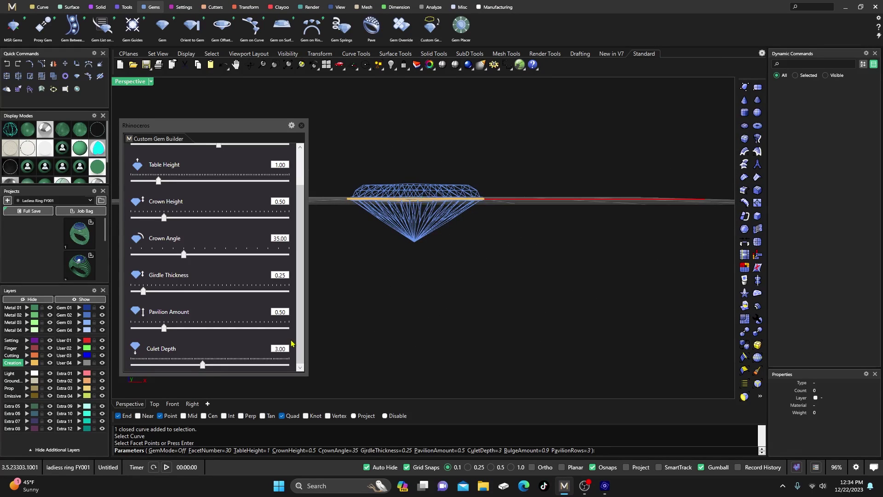
pyautogui.moveTo(203, 365); pyautogui.dragTo(179, 366)
pyautogui.moveTo(413, 288); pyautogui.dragTo(502, 223, button='right')
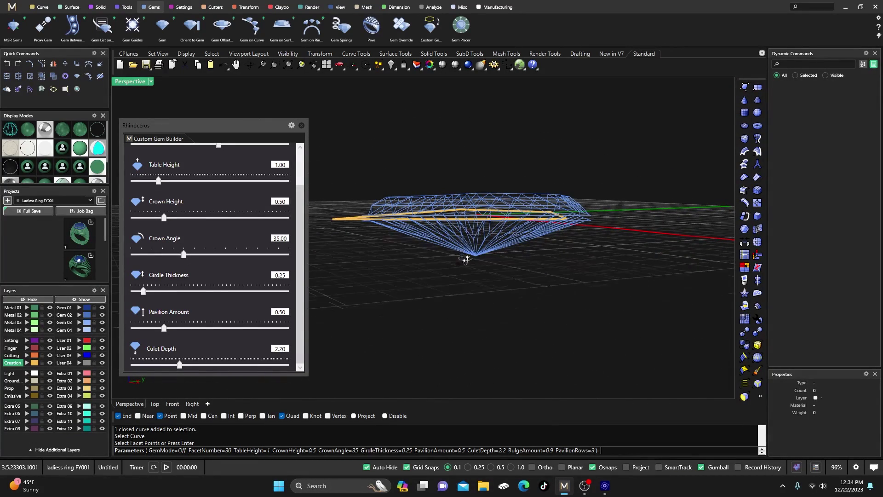
pyautogui.moveTo(466, 252); pyautogui.dragTo(495, 283, button='right')
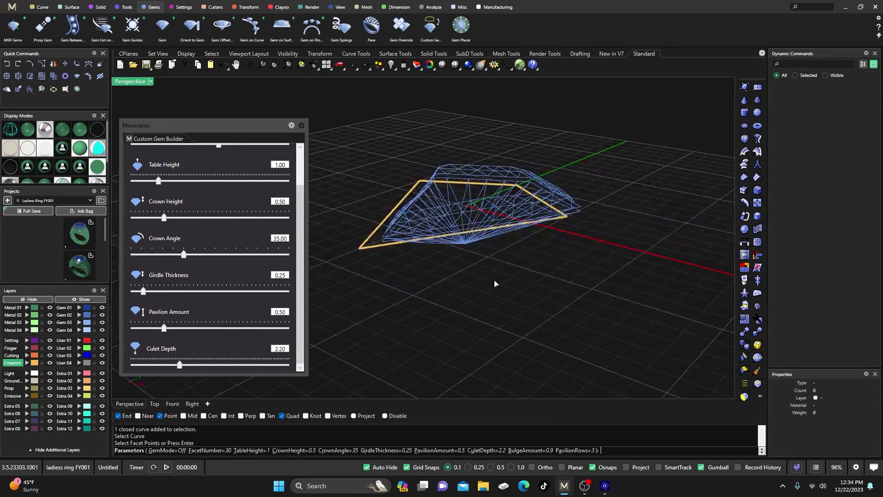
pyautogui.rightClick(357, 153)
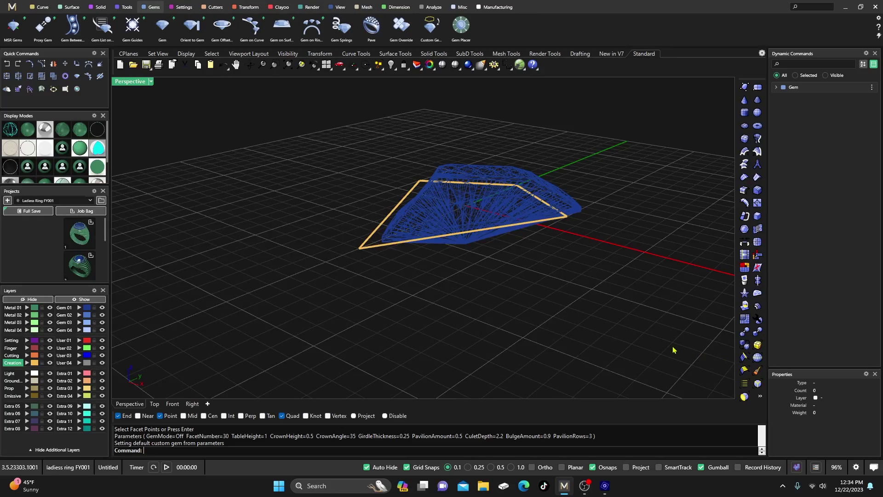
# Select the new kite gem and start a Bezel setting around it
pyautogui.moveTo(467, 197); pyautogui.dragTo(421, 257, button='right')
pyautogui.scroll(2, 409, 232)
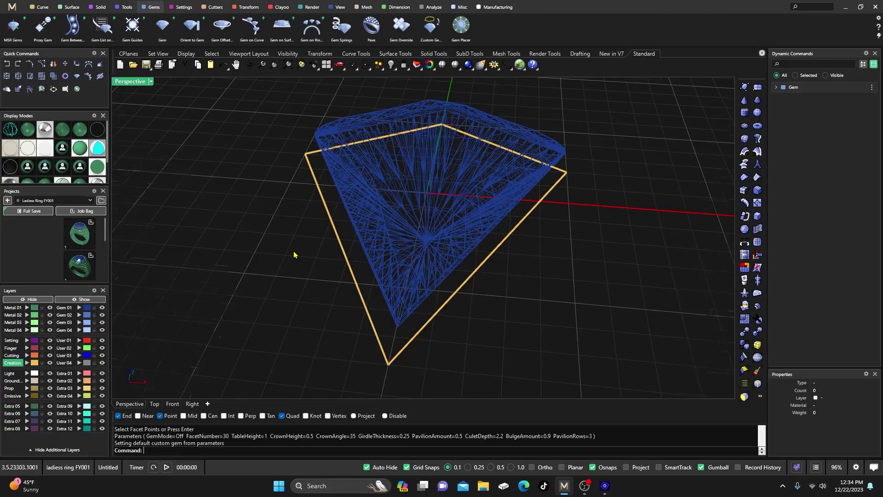
pyautogui.scroll(-3, 294, 257)
pyautogui.click(326, 241)
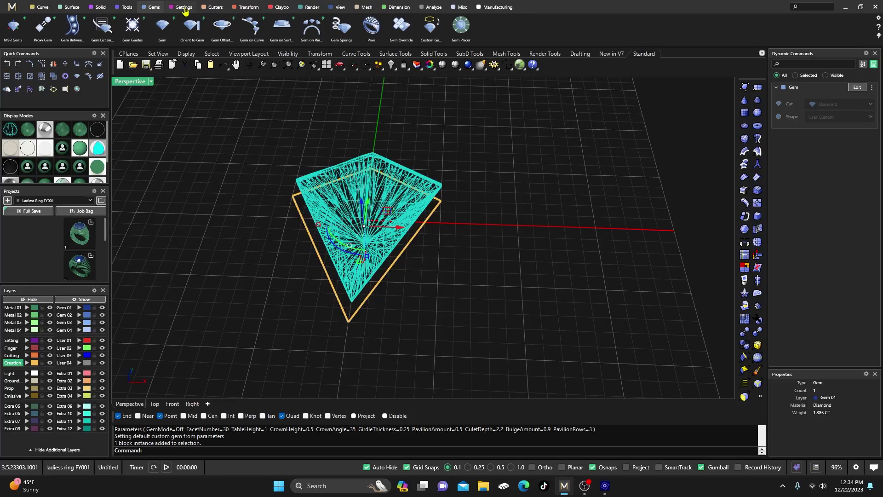
pyautogui.click(184, 7)
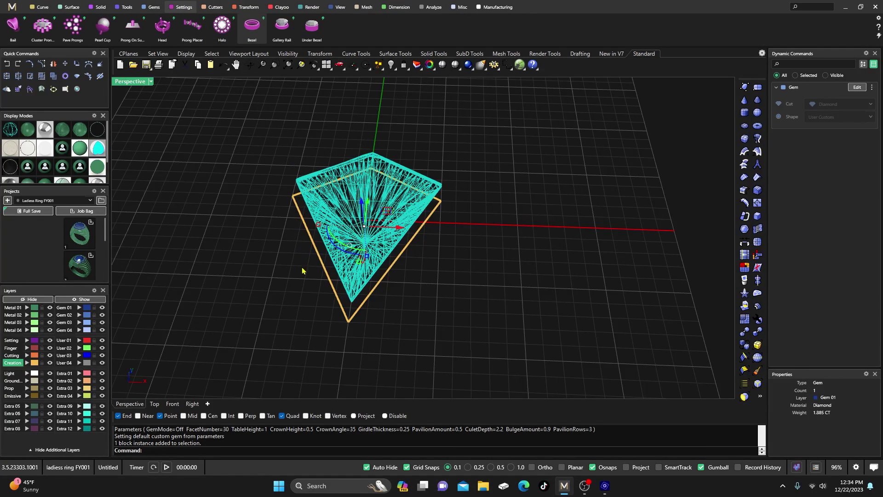
pyautogui.moveTo(305, 278); pyautogui.dragTo(307, 253, button='right')
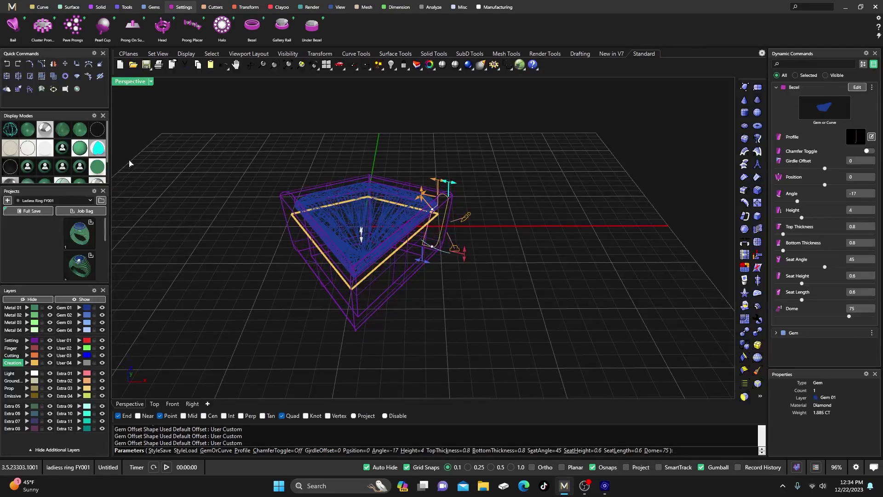
# Switch the viewport to shaded display and set the bezel's angle to -5
pyautogui.click(28, 130)
pyautogui.moveTo(236, 194)
pyautogui.mouseDown(button='right')
pyautogui.moveTo(223, 191)
pyautogui.moveTo(419, 269)
pyautogui.mouseUp(button='right')
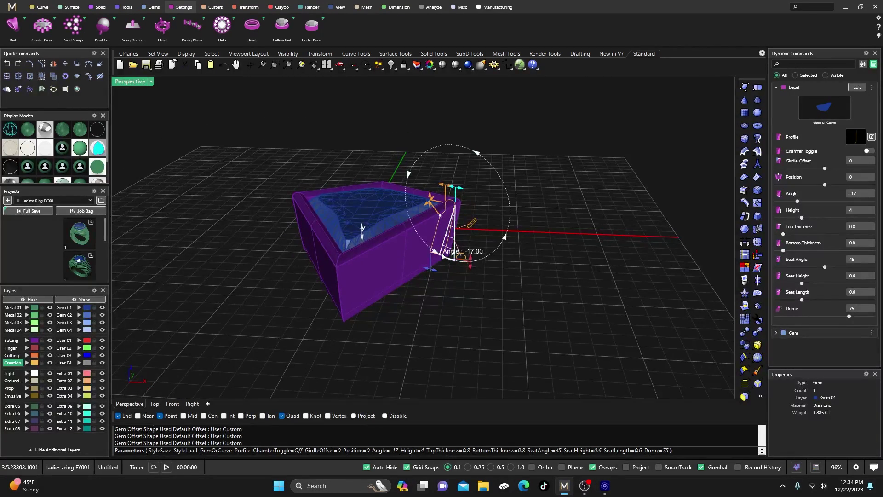
pyautogui.moveTo(441, 258); pyautogui.dragTo(460, 252)
pyautogui.moveTo(459, 252); pyautogui.dragTo(432, 314, button='right')
pyautogui.scroll(3, 330, 238)
pyautogui.moveTo(330, 239)
pyautogui.mouseDown(button='right')
pyautogui.moveTo(346, 246)
pyautogui.moveTo(334, 235)
pyautogui.mouseUp(button='right')
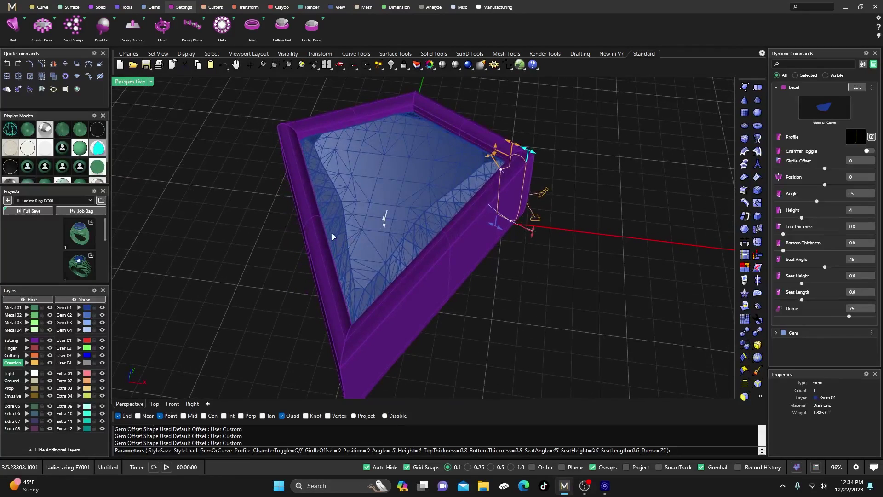
# Examine the kite gem and its bezel in rendered display
pyautogui.scroll(5, 338, 215)
pyautogui.click(46, 129)
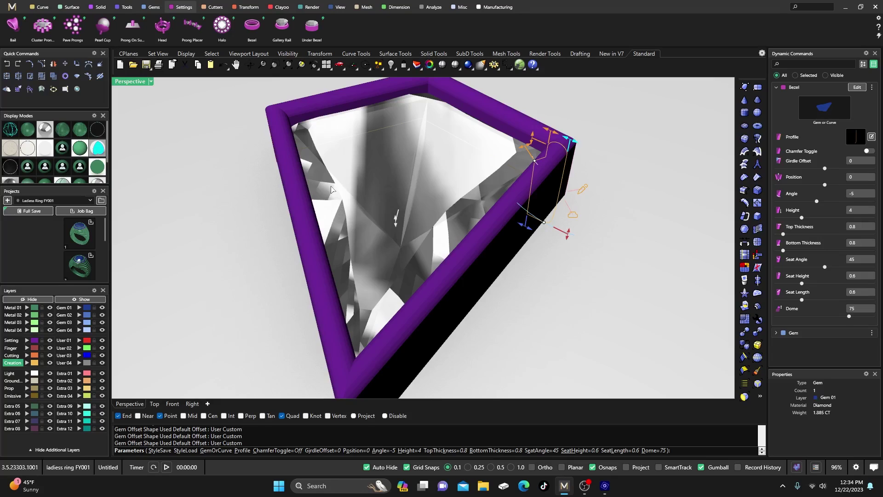
pyautogui.moveTo(380, 302); pyautogui.dragTo(395, 276, button='right')
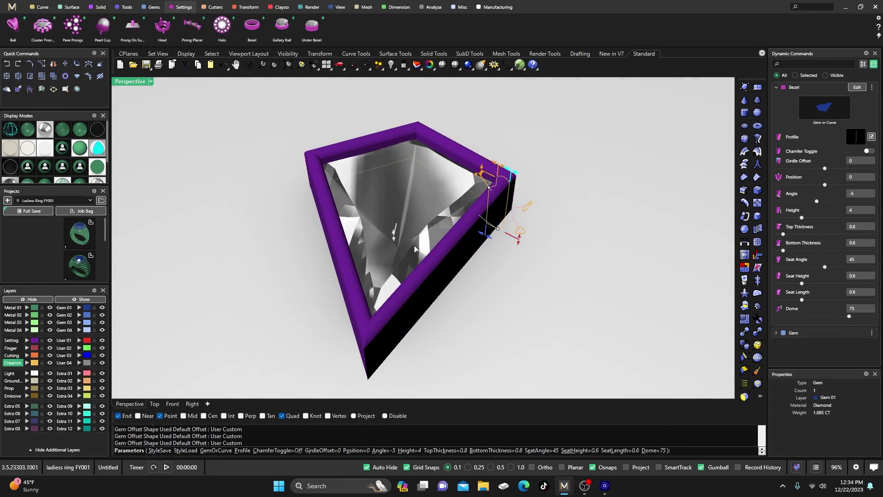
pyautogui.moveTo(441, 217); pyautogui.dragTo(405, 209, button='right')
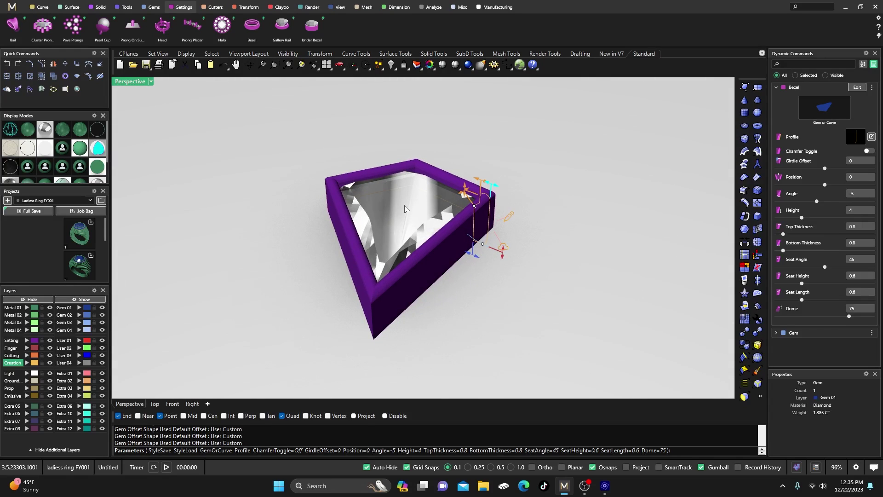
# Return the viewport to shaded display and cancel the bezel around the gem
pyautogui.click(31, 129)
pyautogui.moveTo(217, 152); pyautogui.dragTo(404, 214, button='right')
pyautogui.scroll(2, 405, 213)
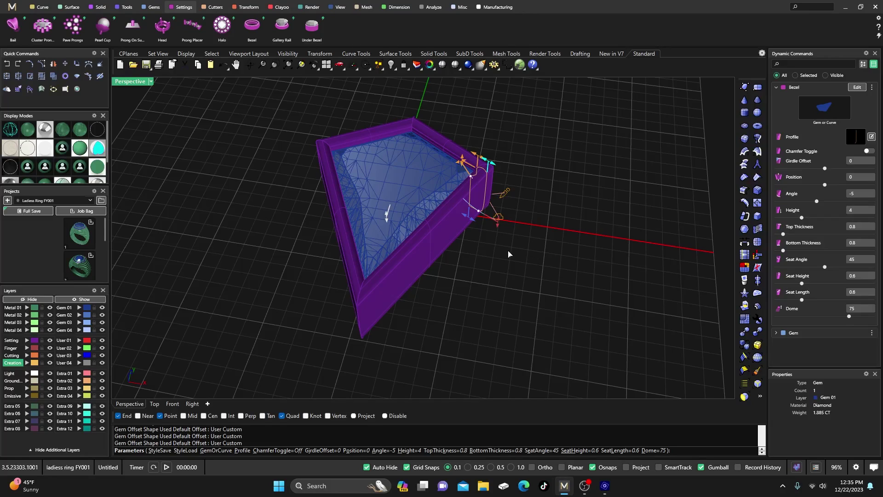
pyautogui.moveTo(490, 239); pyautogui.dragTo(430, 188, button='right')
pyautogui.press('Escape')
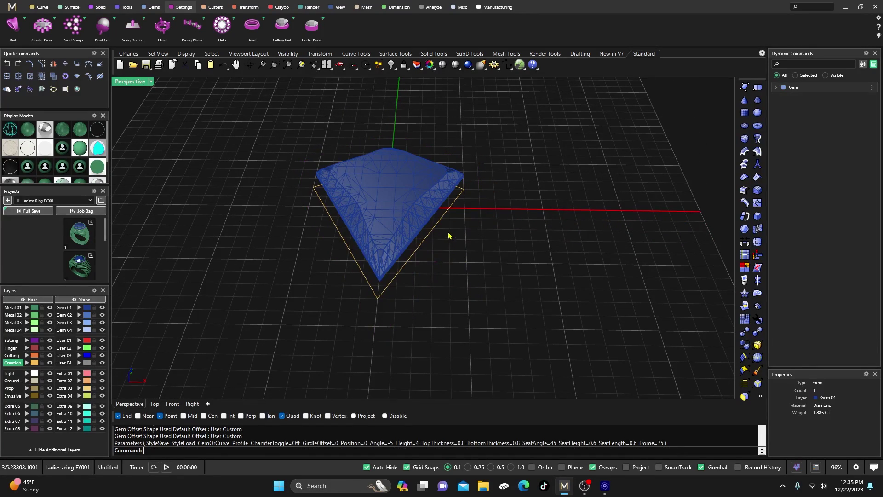
# Move the kite gem to the Gem 04 layer
pyautogui.click(400, 223)
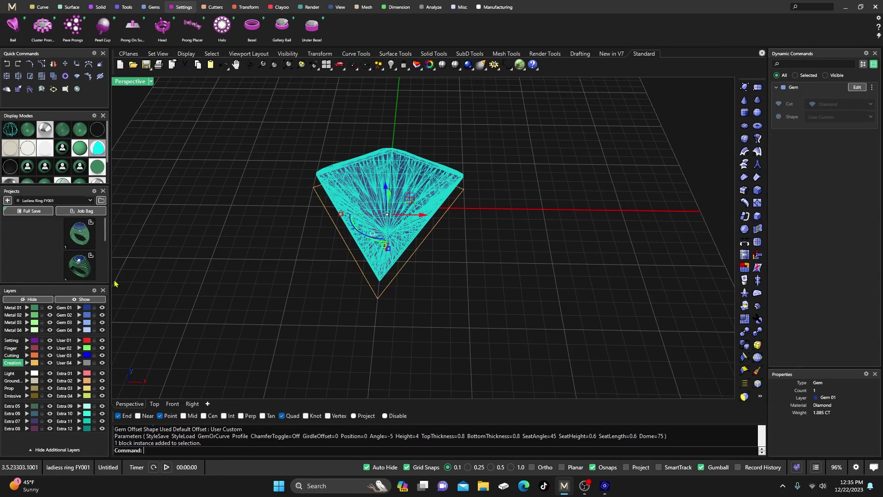
pyautogui.click(79, 330)
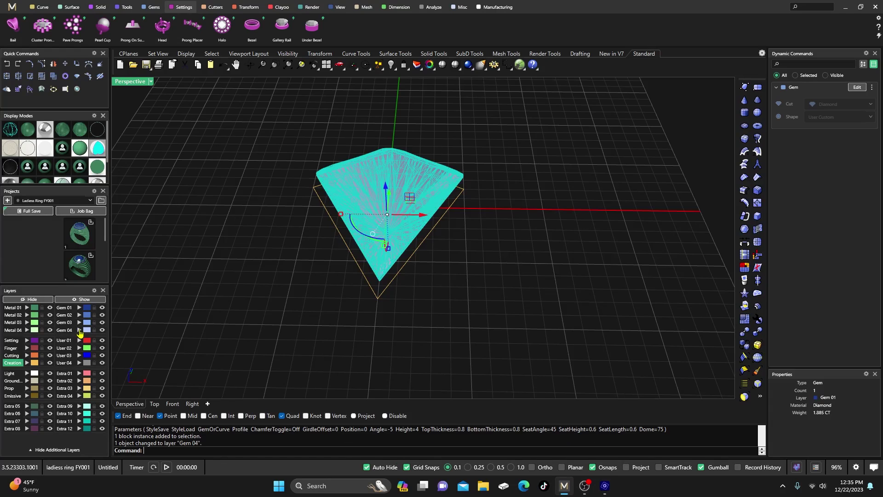
# Hide the Gem 04 layer so that only the kite outline curve is left in view
pyautogui.click(102, 330)
pyautogui.moveTo(220, 273); pyautogui.dragTo(228, 296, button='right')
pyautogui.scroll(-2, 234, 298)
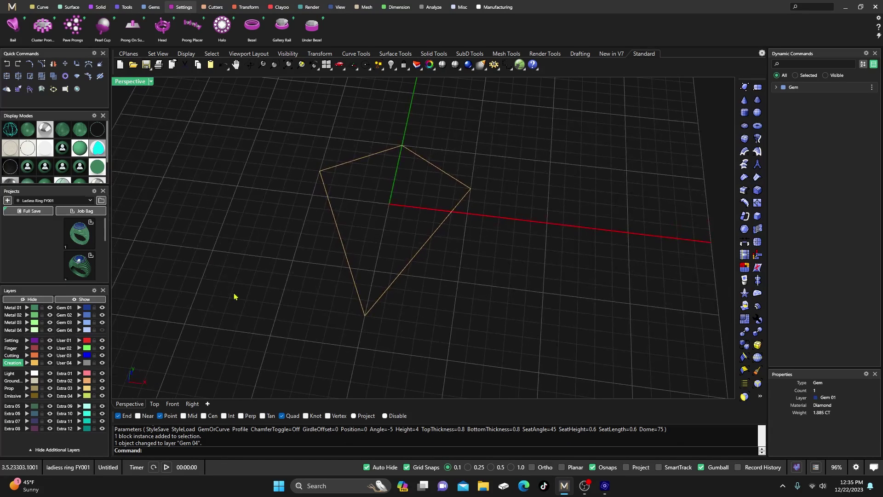
pyautogui.scroll(-4, 260, 302)
pyautogui.moveTo(477, 283); pyautogui.dragTo(429, 278, button='right')
pyautogui.scroll(3, 416, 282)
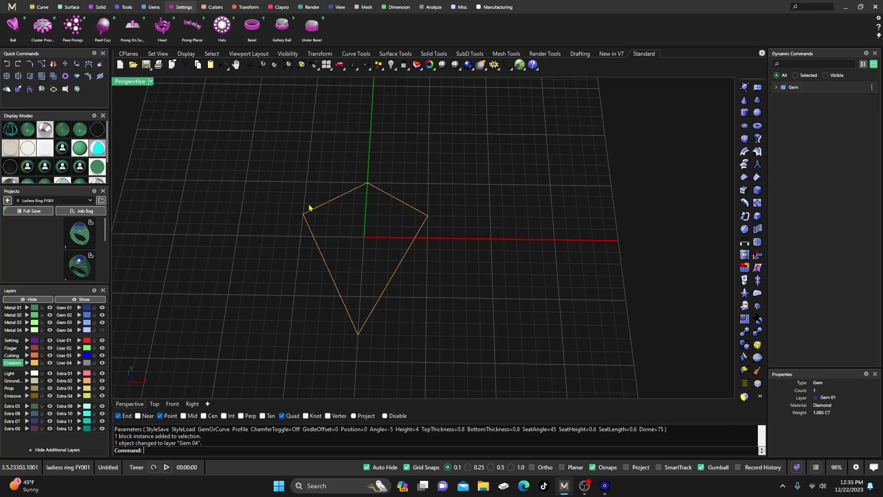
pyautogui.moveTo(384, 250); pyautogui.dragTo(369, 240, button='right')
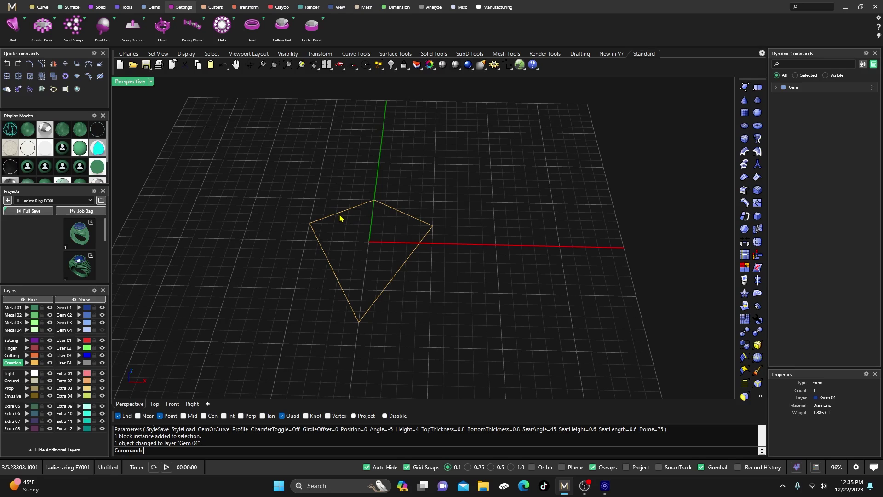
pyautogui.scroll(-3, 361, 231)
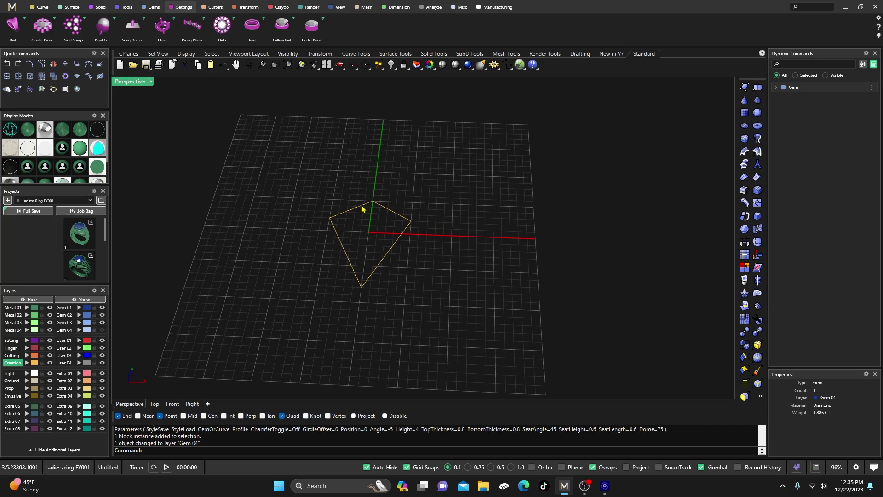
# Build a bezel directly from the closed kite outline curve
pyautogui.click(252, 26)
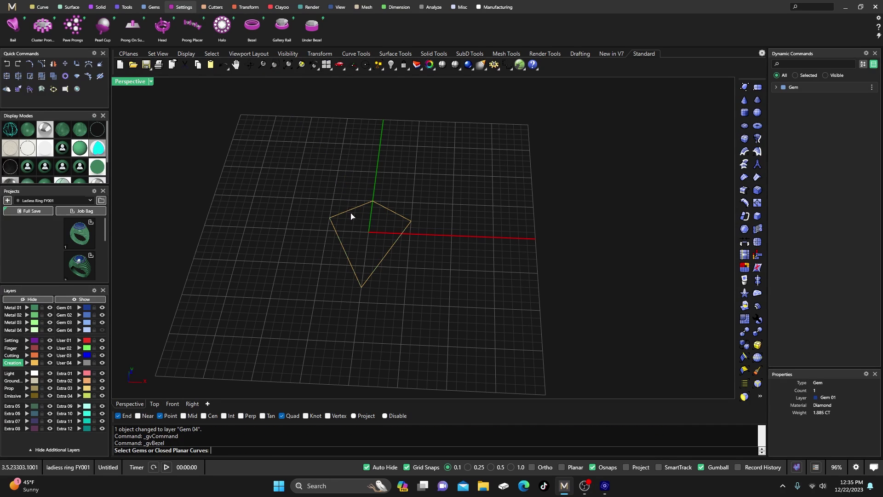
pyautogui.click(369, 233)
pyautogui.press('Return')
pyautogui.scroll(3, 391, 259)
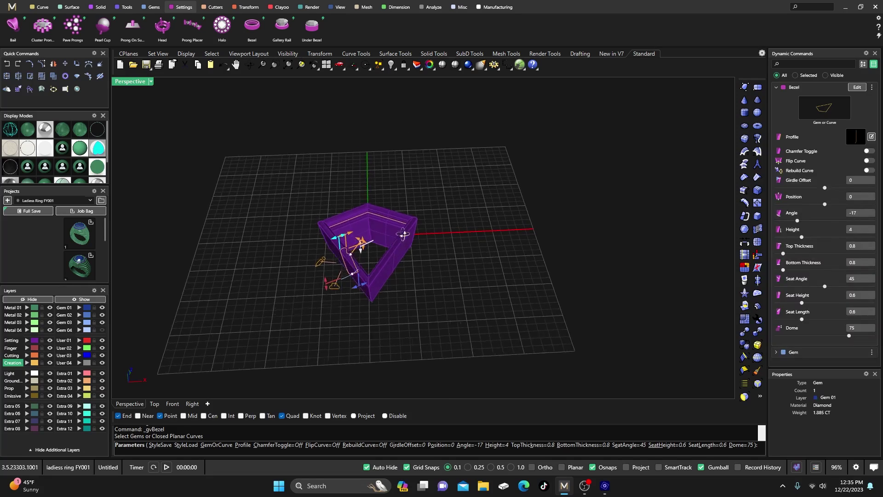
pyautogui.moveTo(391, 259)
pyautogui.mouseDown(button='right')
pyautogui.moveTo(361, 234)
pyautogui.moveTo(384, 255)
pyautogui.mouseUp(button='right')
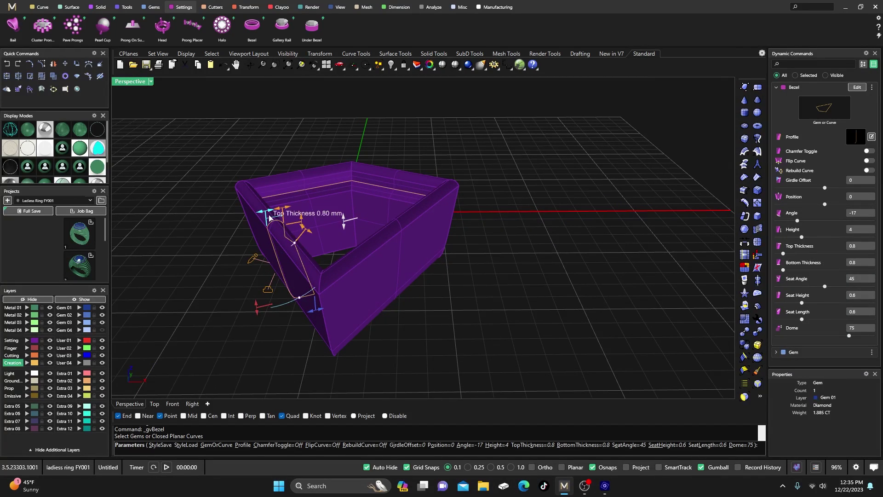
# Set the bezel's top thickness to 0.98 mm and its seat length to 0.3 mm
pyautogui.moveTo(267, 214); pyautogui.dragTo(264, 215)
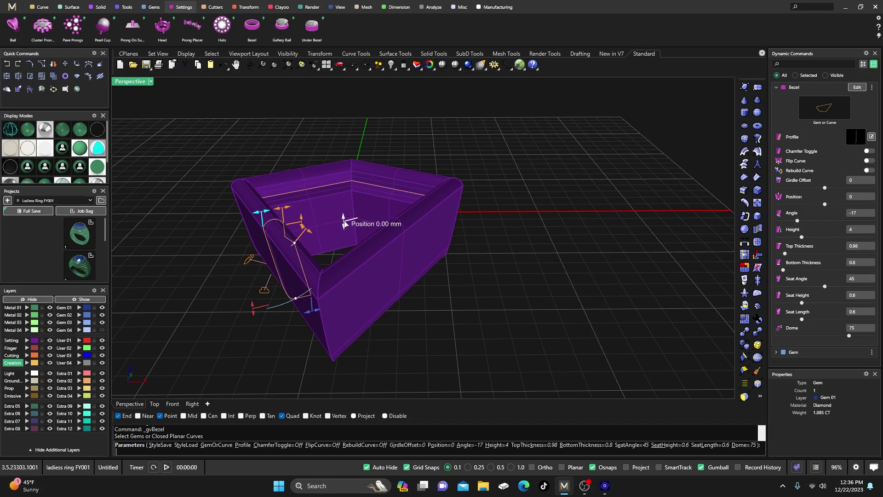
pyautogui.moveTo(344, 222); pyautogui.dragTo(295, 226)
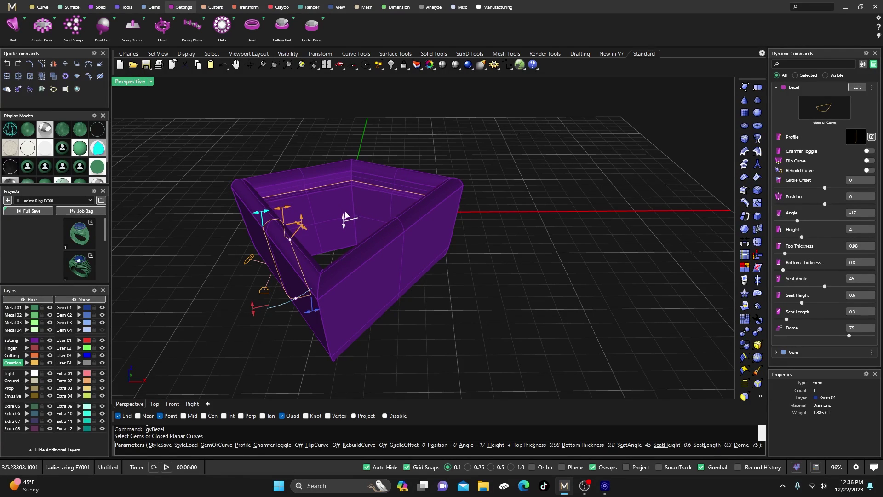
pyautogui.moveTo(338, 217); pyautogui.dragTo(326, 266, button='right')
pyautogui.scroll(-3, 340, 221)
pyautogui.scroll(4, 348, 216)
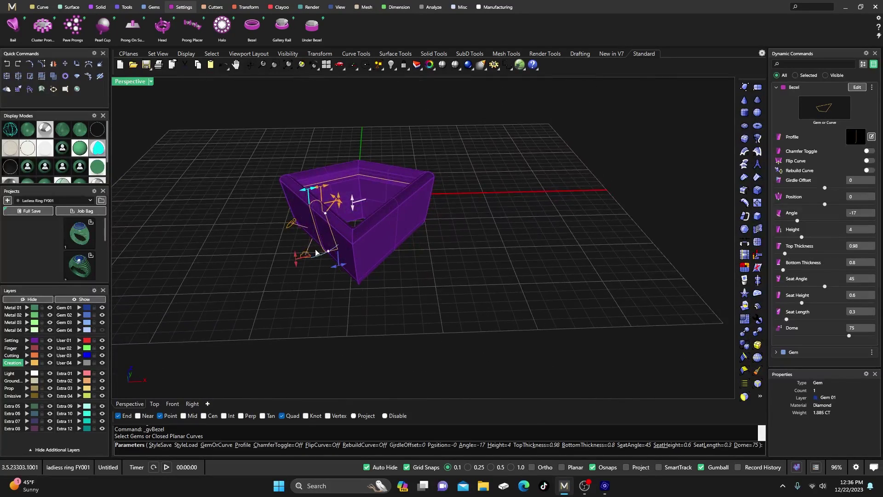
# Set the bezel's angle to -7 and cancel the bezel
pyautogui.moveTo(326, 255)
pyautogui.moveTo(329, 255); pyautogui.dragTo(322, 253)
pyautogui.moveTo(410, 253); pyautogui.dragTo(430, 266, button='right')
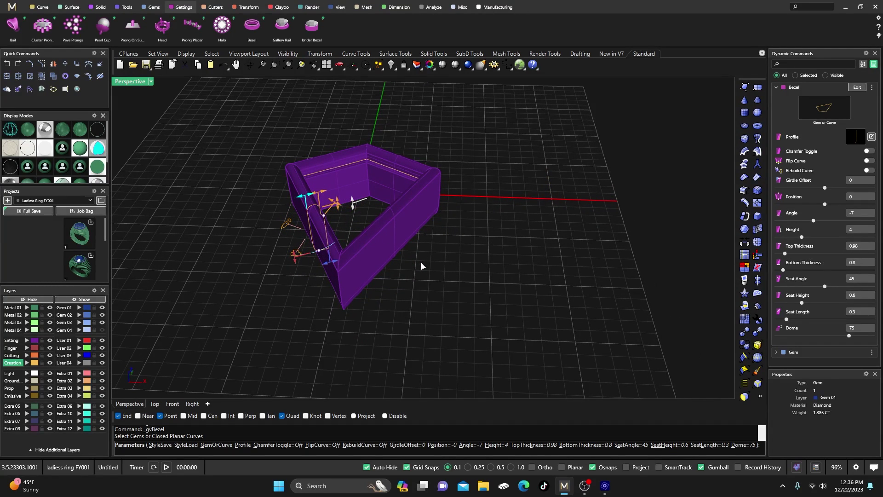
pyautogui.press('Escape')
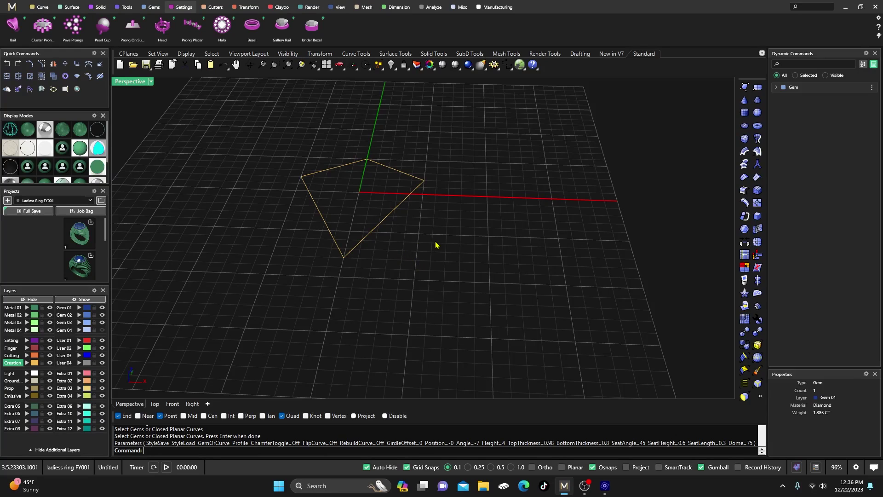
# Switch to the four-viewport layout and copy the kite curve 0.1 mm straight up in the Front view
pyautogui.moveTo(436, 245); pyautogui.dragTo(379, 228, button='right')
pyautogui.scroll(3, 401, 241)
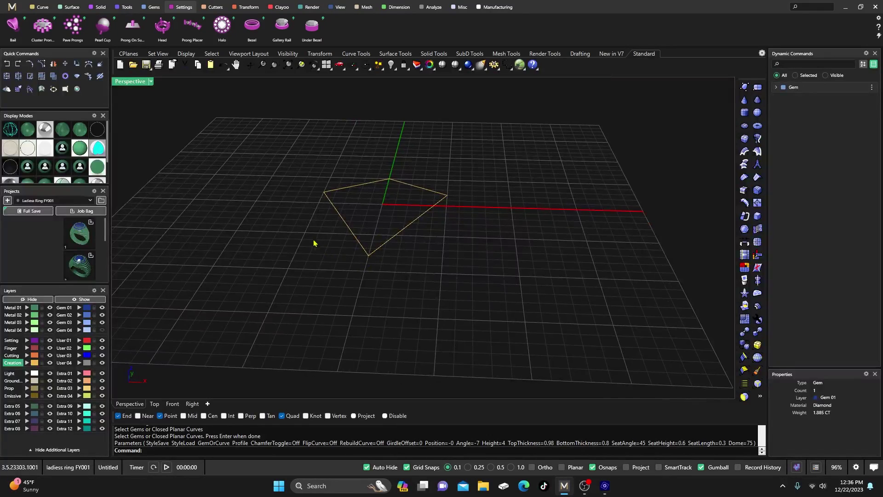
pyautogui.moveTo(317, 274); pyautogui.dragTo(228, 211, button='right')
pyautogui.doubleClick(138, 82)
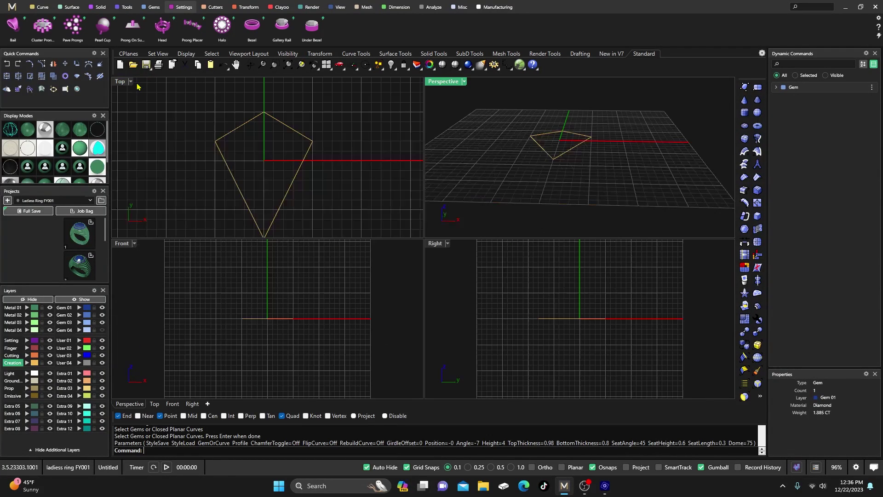
pyautogui.click(270, 228)
pyautogui.scroll(5, 259, 306)
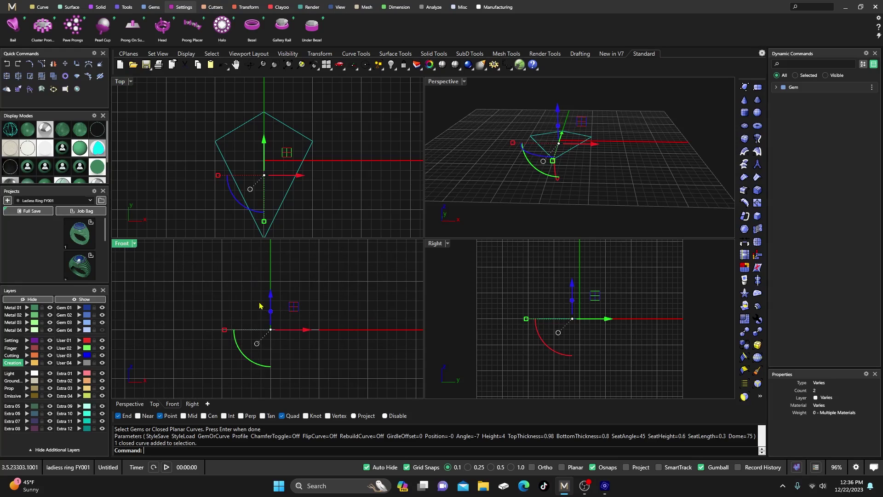
pyautogui.scroll(3, 261, 308)
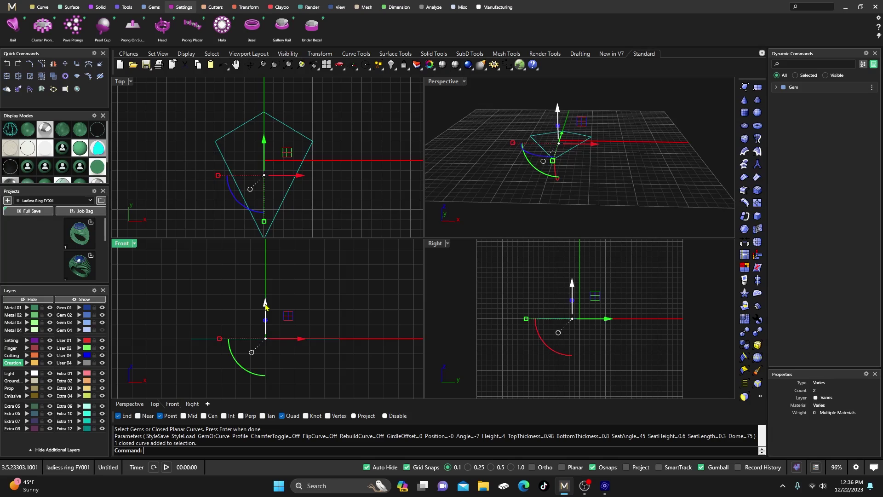
pyautogui.click(266, 305)
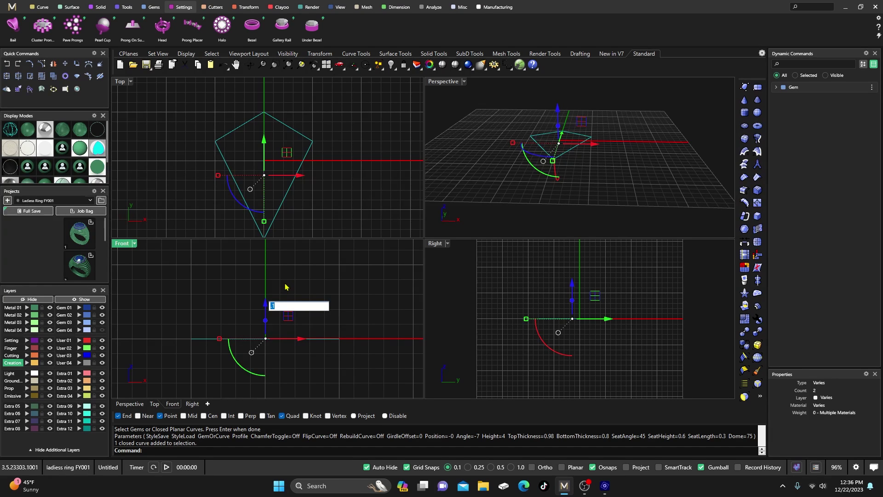
pyautogui.press('Return')
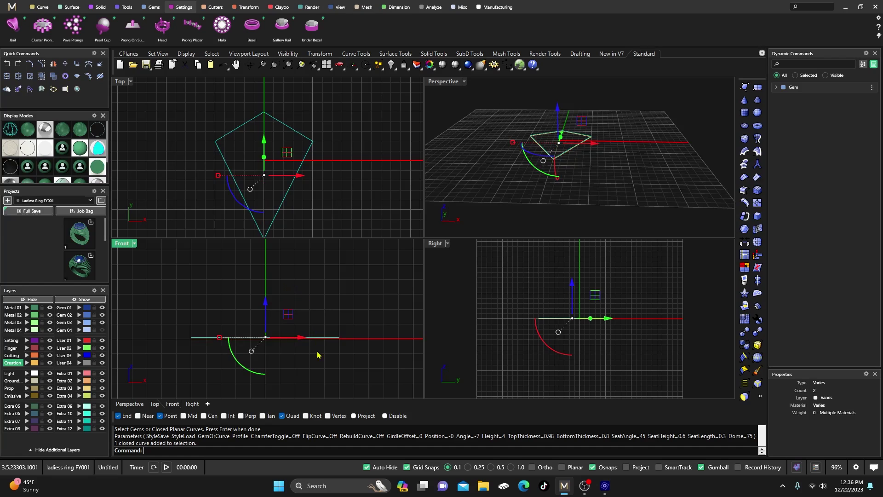
# Make another copy of the kite curve well above the first two in the Front view
pyautogui.moveTo(338, 351); pyautogui.dragTo(276, 343, button='right')
pyautogui.press('Escape')
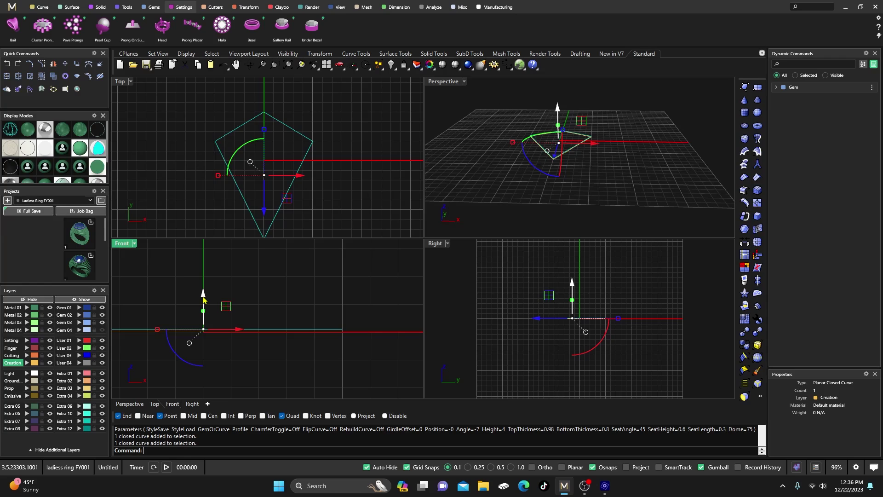
pyautogui.moveTo(204, 300); pyautogui.dragTo(212, 273)
# Turn off grid snaps, adjust the height of the upper kite curve with a duplicate and delete the topmost one
pyautogui.click(407, 467)
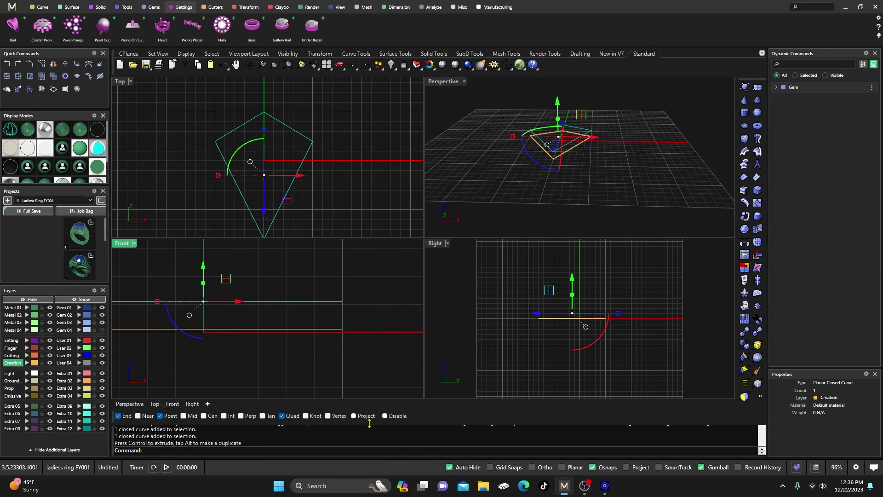
pyautogui.moveTo(204, 273); pyautogui.dragTo(207, 271)
pyautogui.moveTo(257, 270); pyautogui.dragTo(300, 269, button='right')
pyautogui.hotkey('ctrl', 'z')
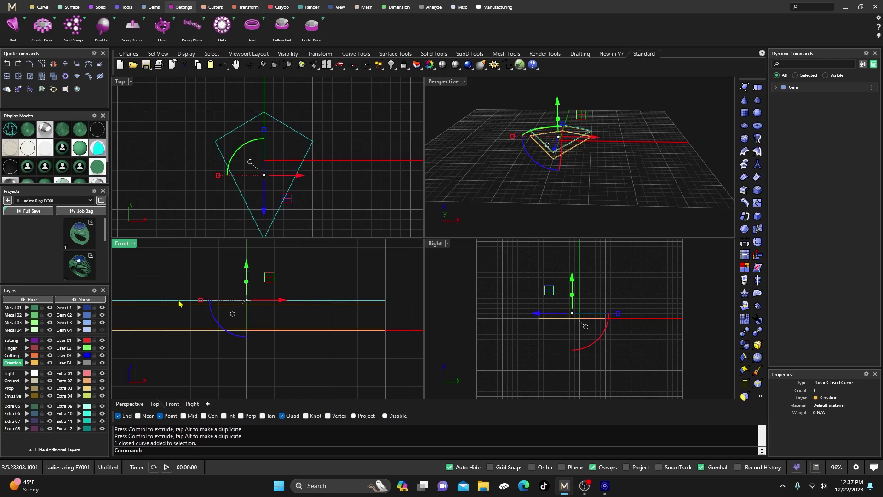
pyautogui.press('Delete')
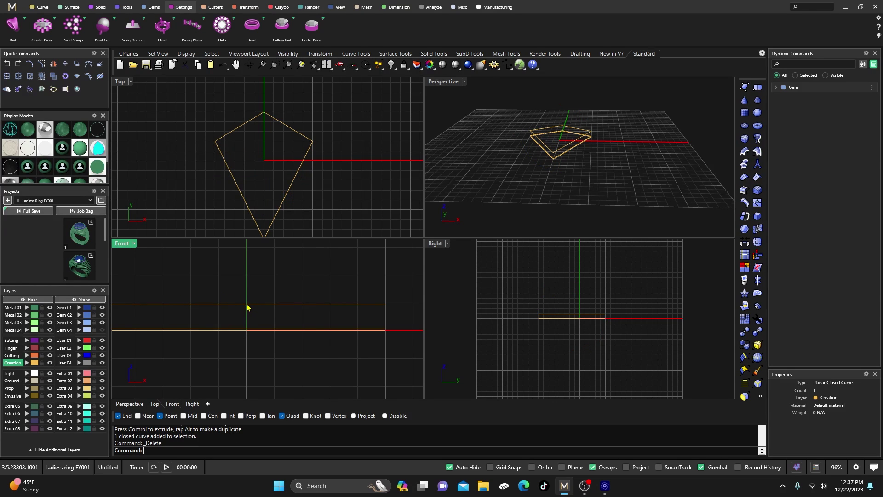
# Scale the remaining top kite curve uniformly inward in the Top view and deselect it
pyautogui.scroll(-3, 253, 292)
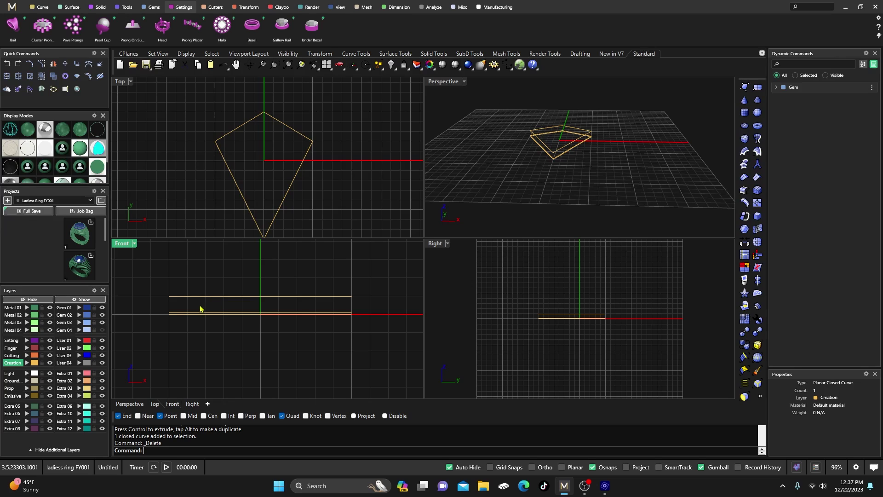
pyautogui.click(241, 298)
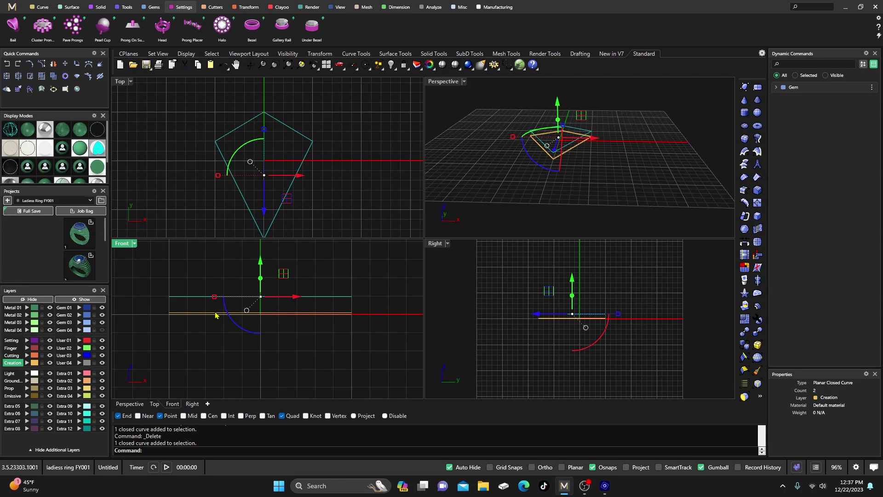
pyautogui.moveTo(216, 315); pyautogui.dragTo(245, 334, button='right')
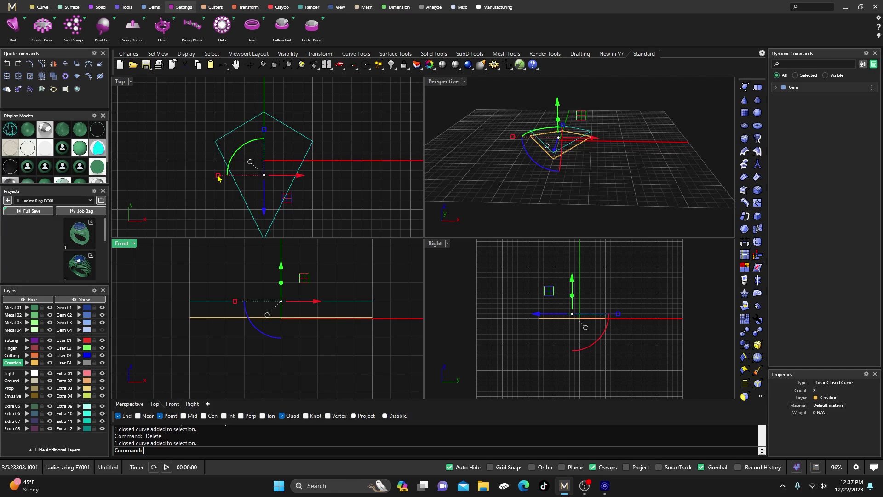
pyautogui.moveTo(219, 176); pyautogui.dragTo(227, 188)
pyautogui.press('Escape')
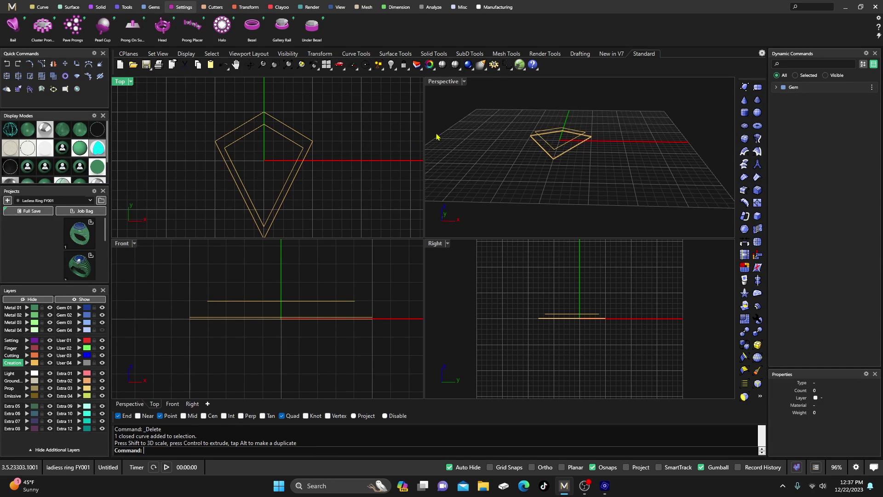
# Maximize the Perspective view and loft a surface through all three kite curves
pyautogui.doubleClick(440, 85)
pyautogui.moveTo(440, 259); pyautogui.dragTo(348, 231, button='right')
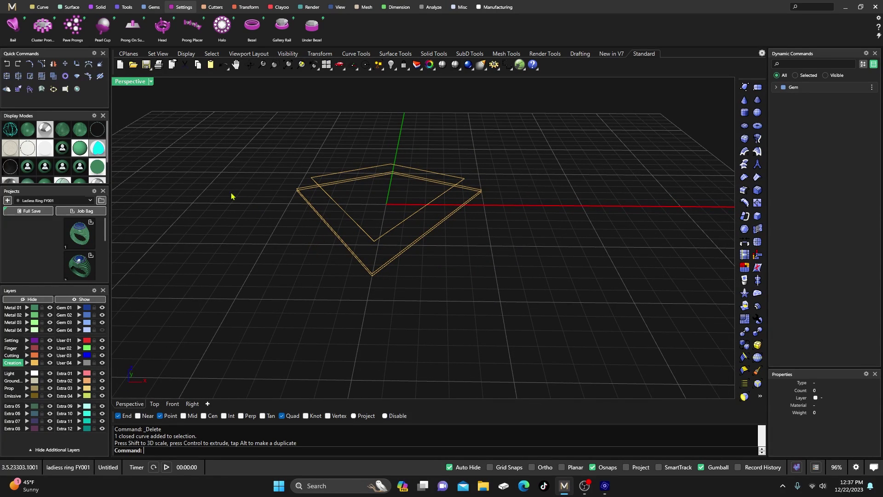
pyautogui.click(72, 7)
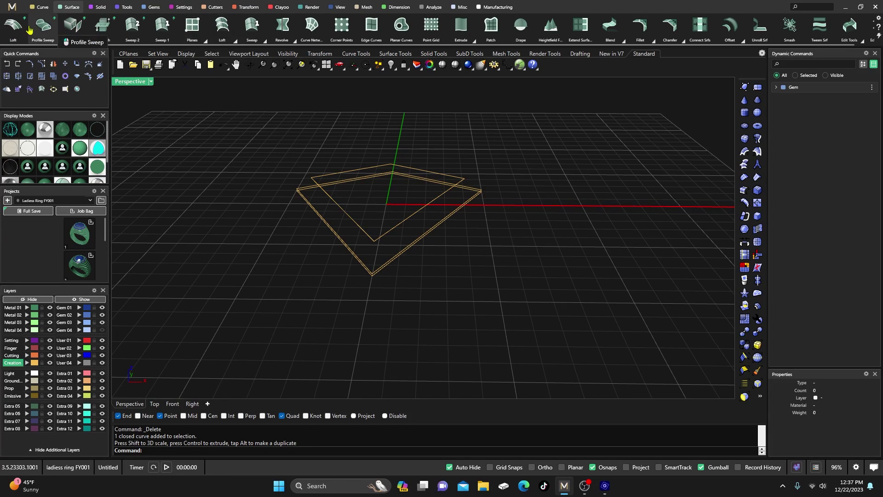
pyautogui.click(222, 26)
pyautogui.moveTo(376, 263); pyautogui.dragTo(352, 228)
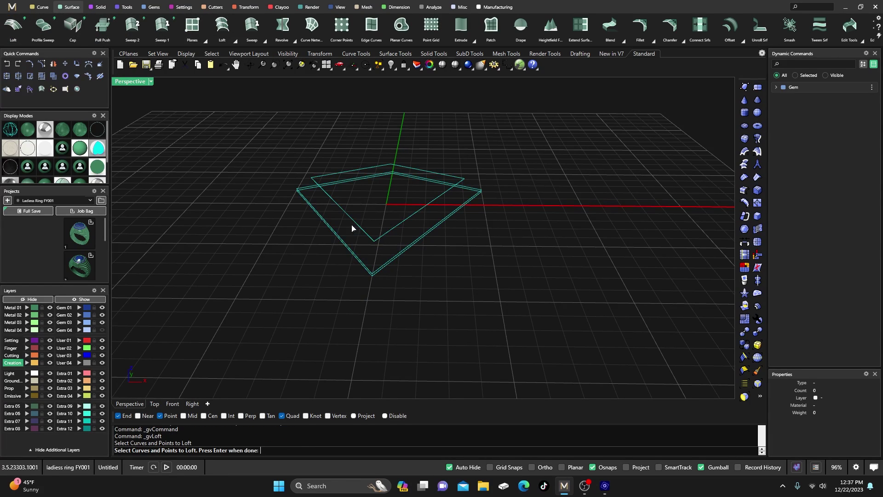
pyautogui.press('Return')
pyautogui.moveTo(307, 266); pyautogui.dragTo(320, 249, button='right')
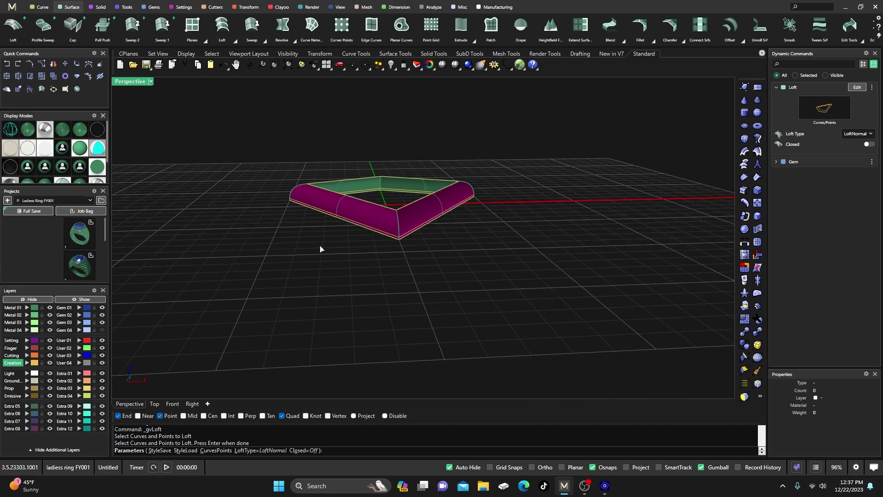
# Set the loft type to LoftStraight and finish the loft
pyautogui.click(265, 451)
pyautogui.click(277, 450)
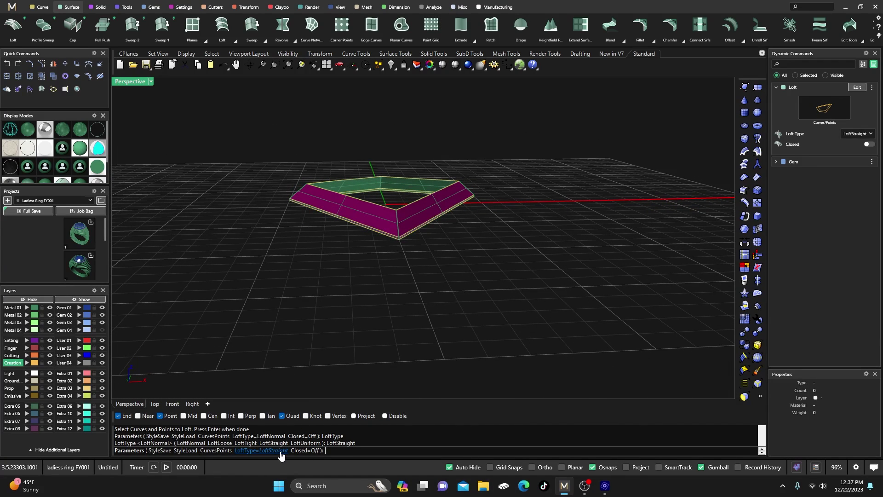
pyautogui.moveTo(326, 327); pyautogui.dragTo(316, 334, button='right')
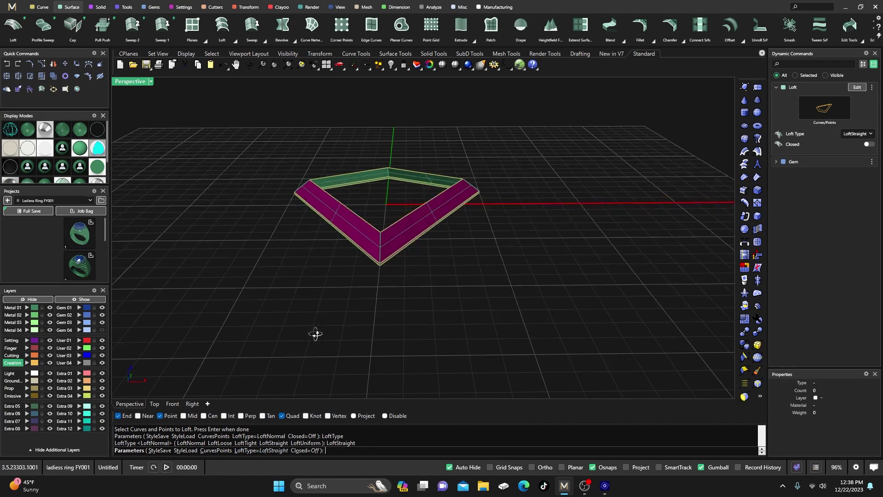
pyautogui.rightClick(343, 309)
# Close the loft's upper opening with a planar surface built from the top kite curve
pyautogui.moveTo(377, 254); pyautogui.dragTo(348, 131, button='right')
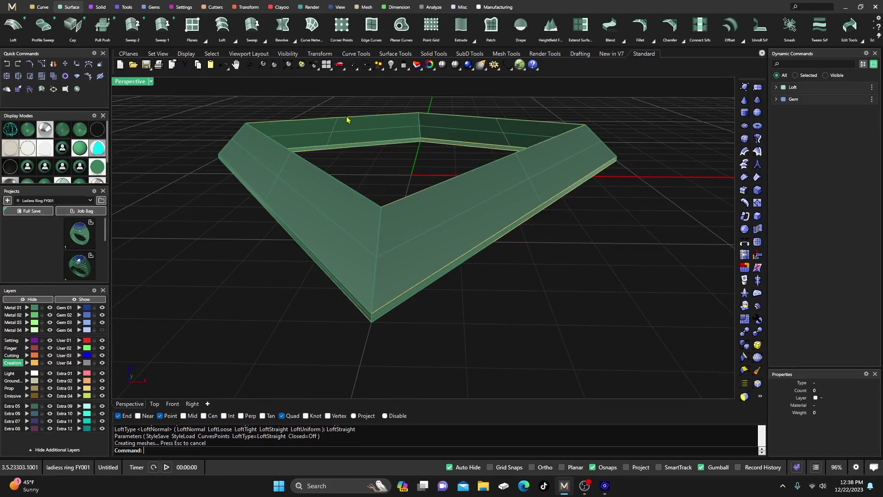
pyautogui.click(350, 119)
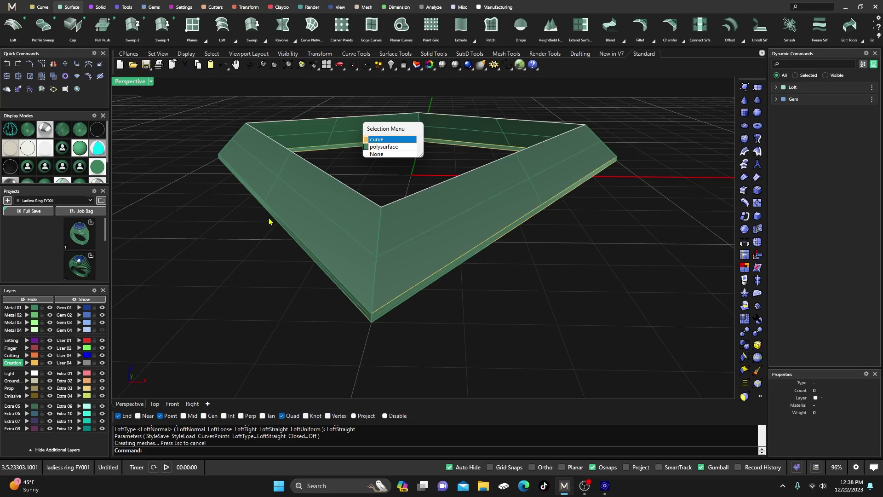
pyautogui.click(376, 140)
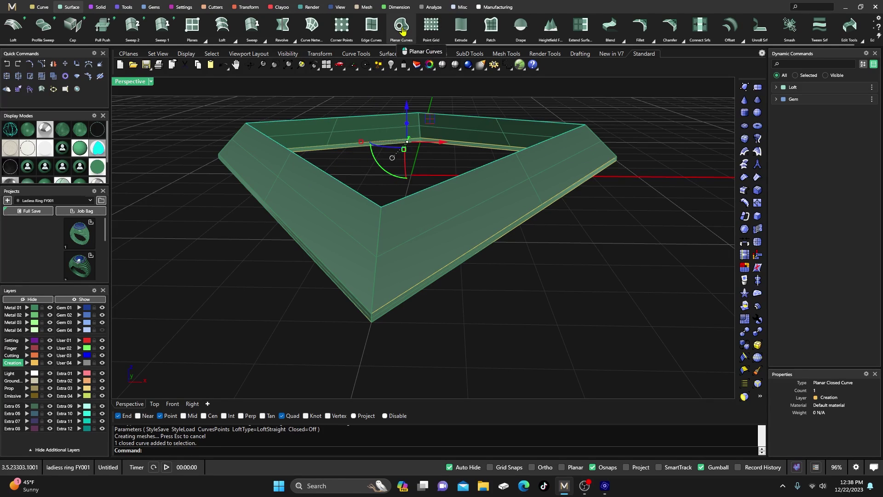
pyautogui.click(298, 102)
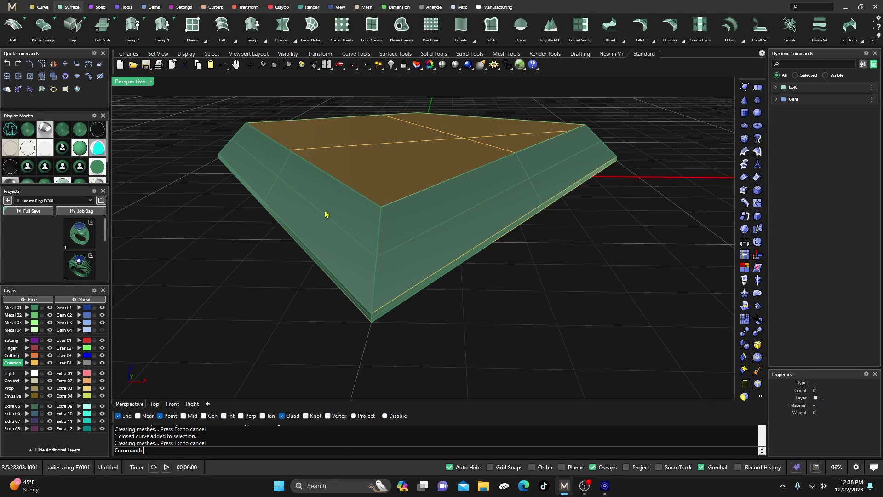
# Extrude the lowest kite curve to a point as a solid, with 0.1 grid snaps on and the apex centred below the gem
pyautogui.moveTo(324, 214); pyautogui.dragTo(339, 189, button='right')
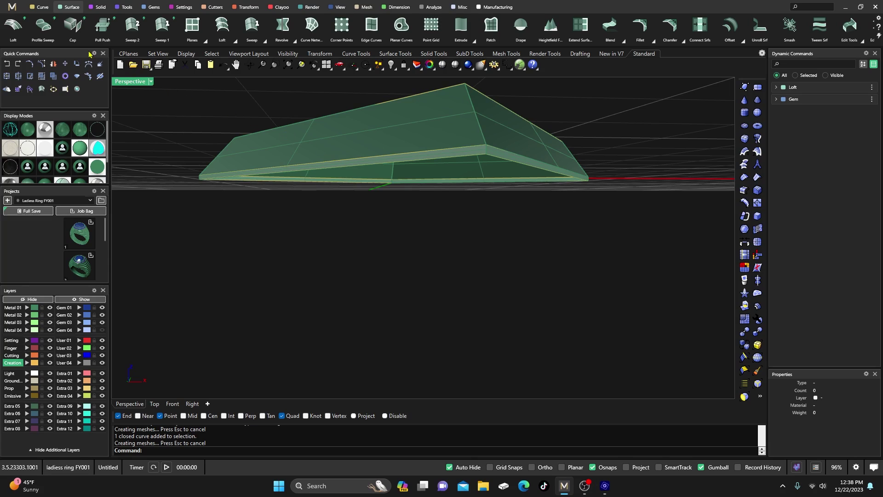
pyautogui.click(98, 7)
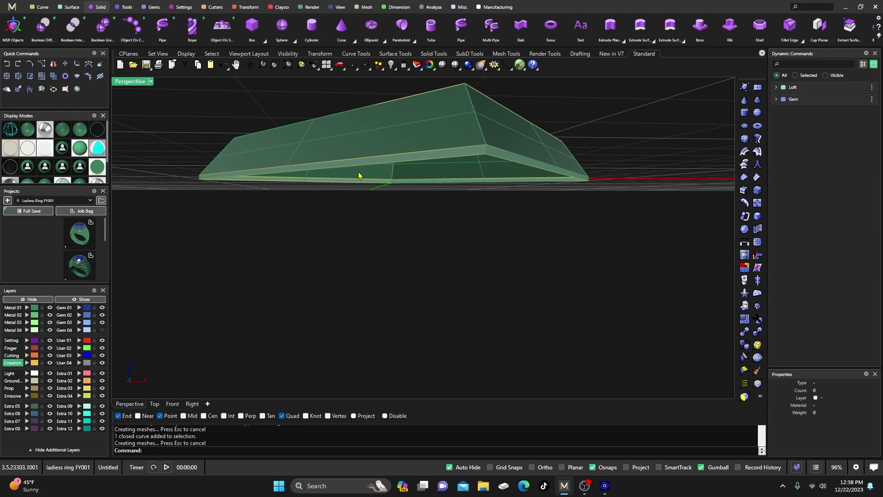
pyautogui.moveTo(365, 168); pyautogui.dragTo(371, 187, button='right')
pyautogui.moveTo(429, 244); pyautogui.dragTo(341, 148, button='right')
pyautogui.scroll(3, 328, 131)
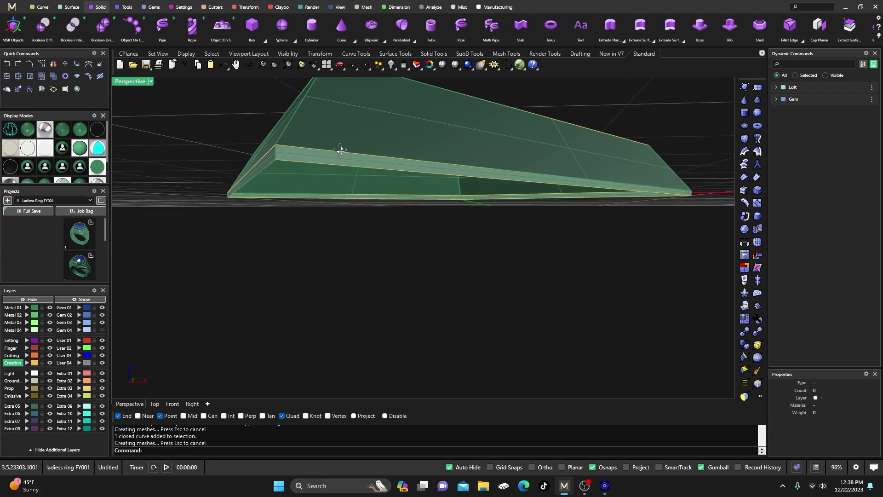
pyautogui.click(324, 159)
pyautogui.click(296, 202)
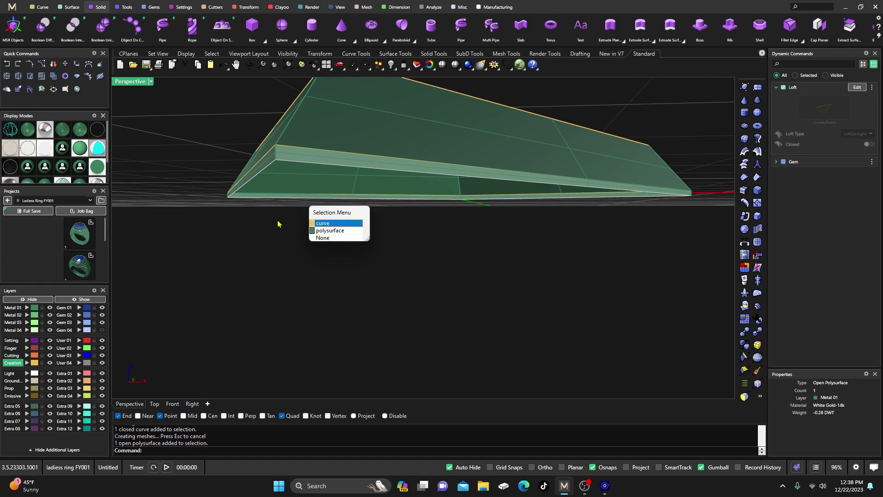
pyautogui.click(311, 256)
pyautogui.click(296, 166)
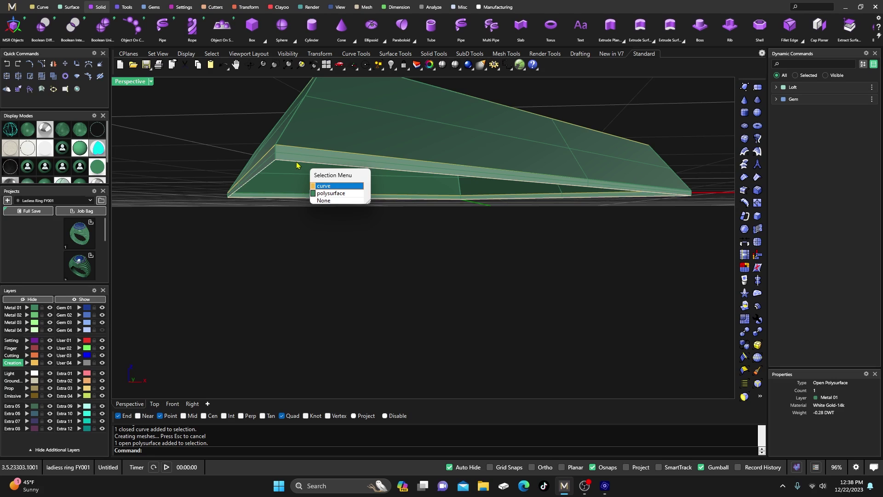
pyautogui.click(322, 189)
pyautogui.moveTo(301, 205); pyautogui.dragTo(305, 216, button='right')
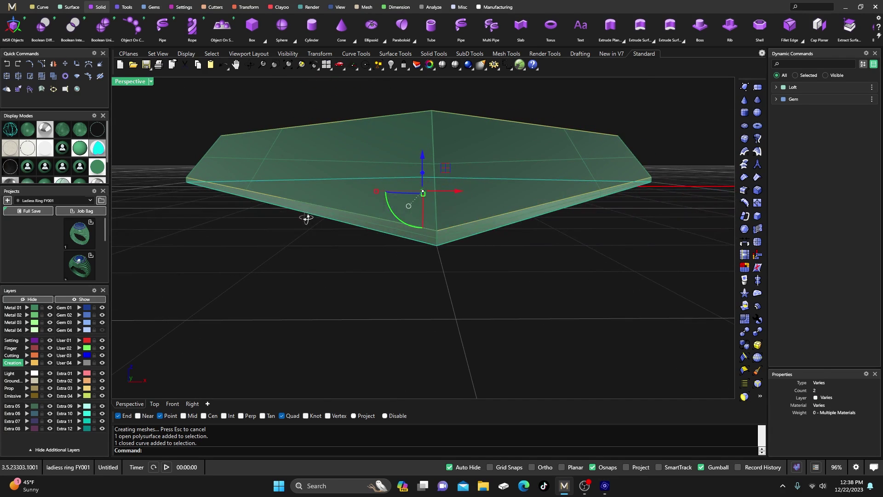
pyautogui.click(623, 41)
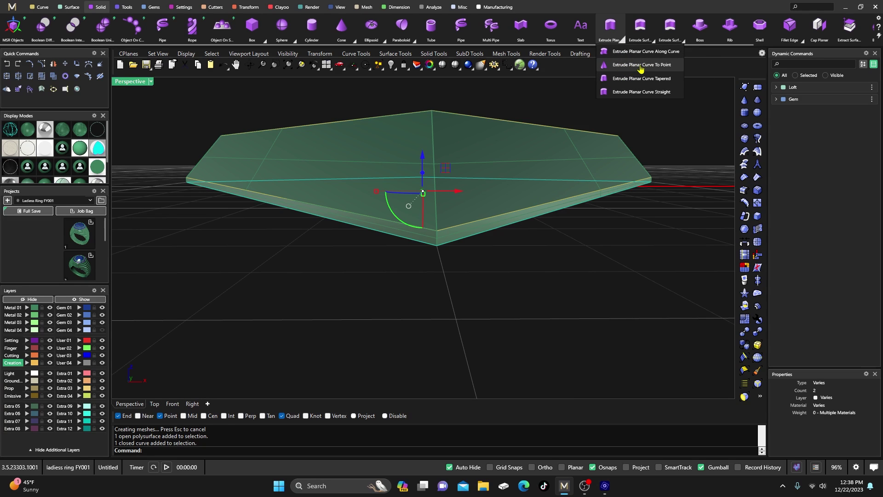
pyautogui.click(641, 66)
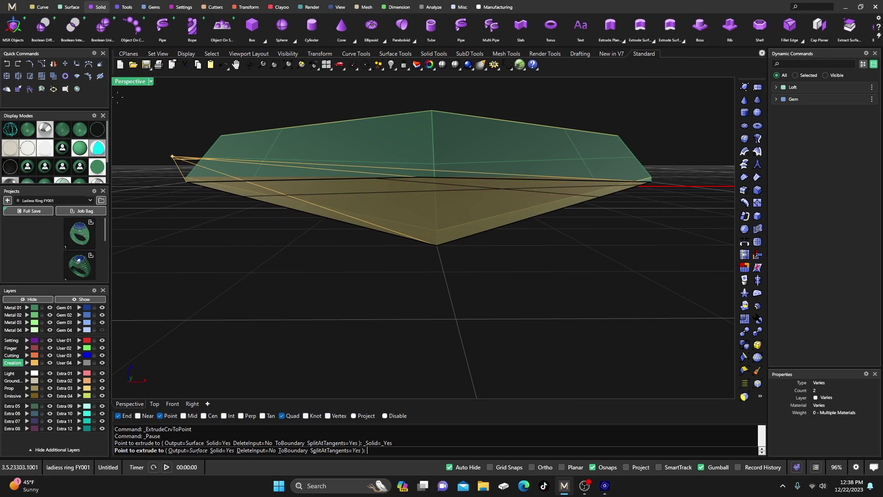
pyautogui.doubleClick(133, 82)
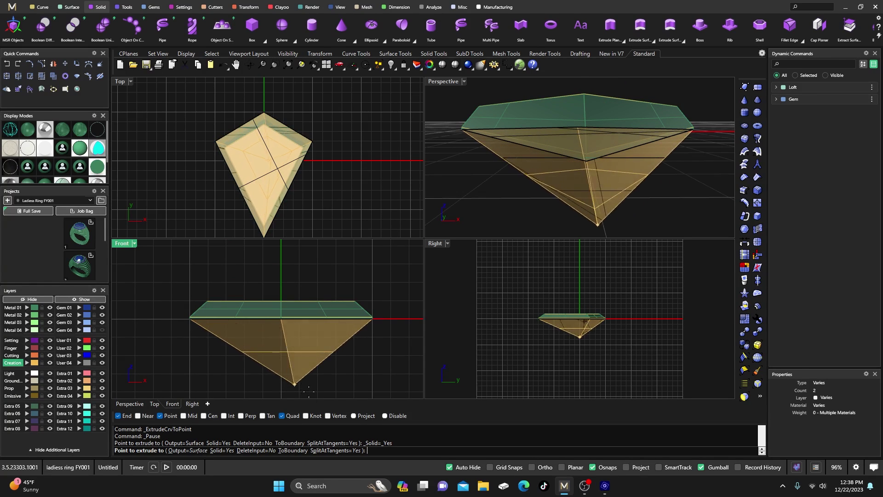
pyautogui.click(490, 467)
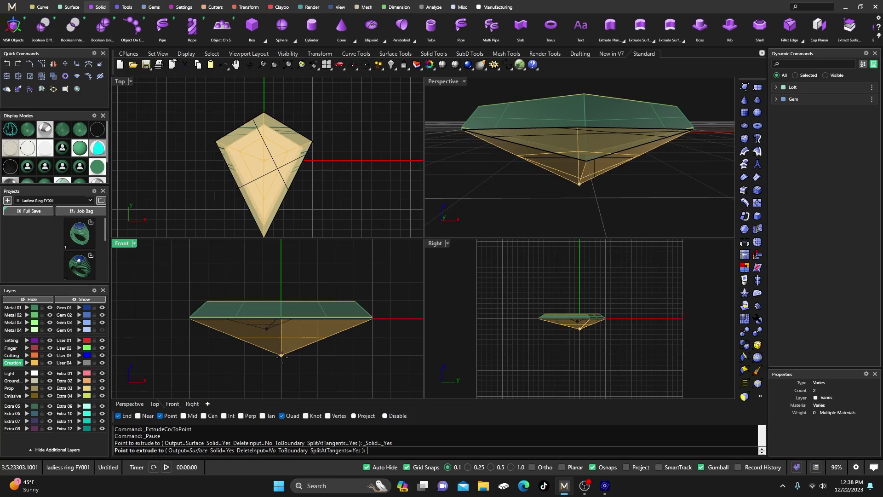
pyautogui.click(281, 355)
pyautogui.click(468, 184)
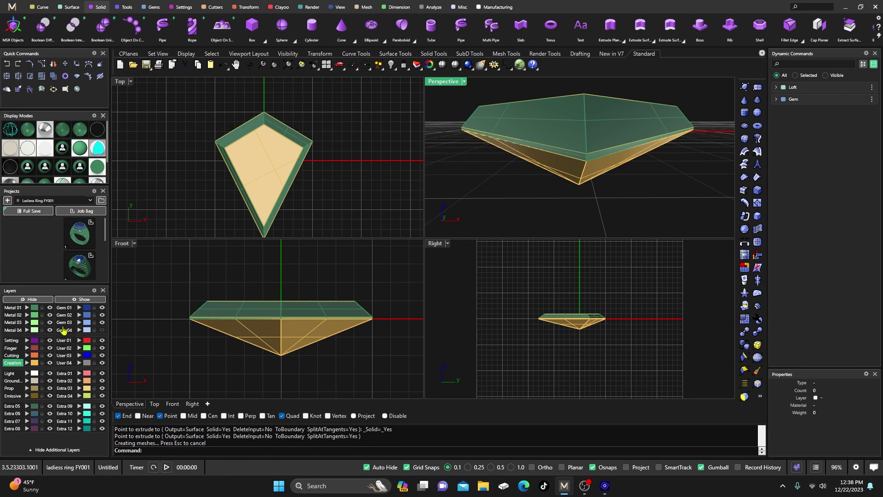
pyautogui.click(34, 307)
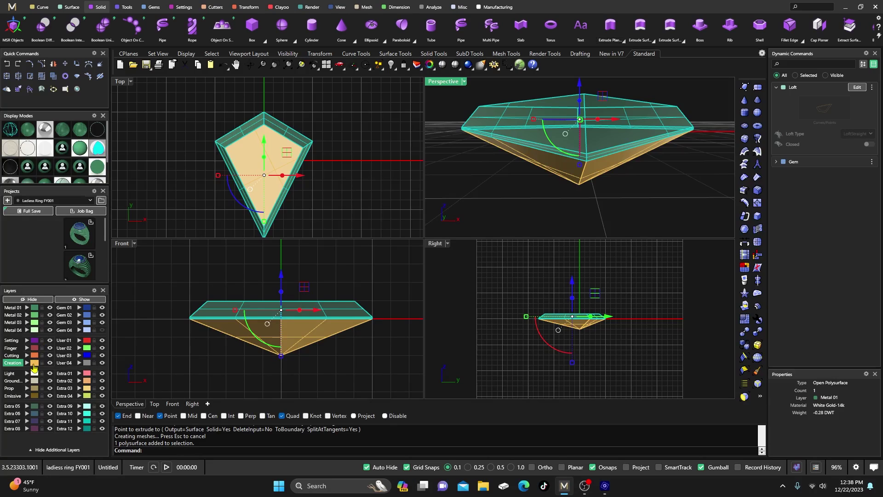
pyautogui.keyDown('shift'); pyautogui.click(243, 334); pyautogui.keyUp('shift')
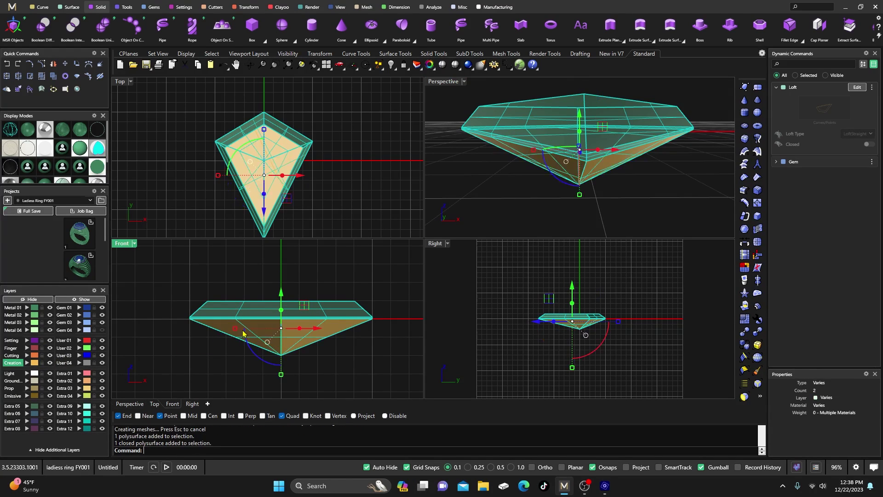
pyautogui.click(424, 175)
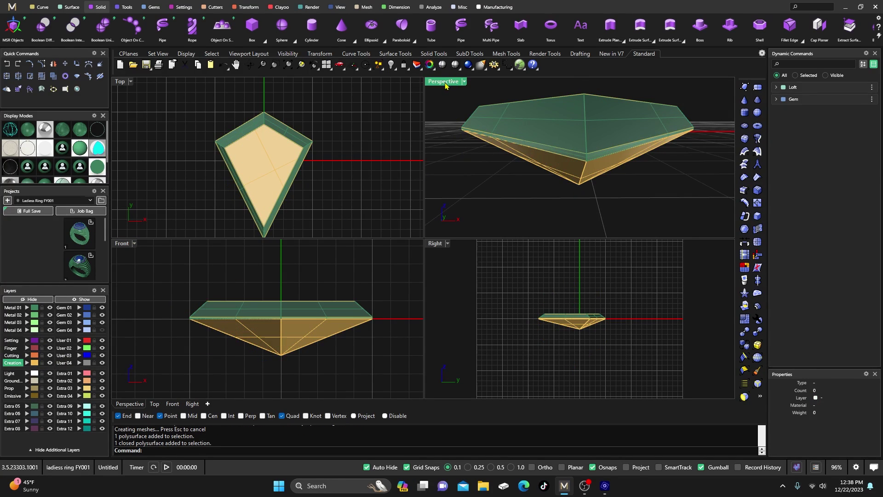
# With the loft temporarily hidden in the maximized Perspective view, delete the flat upper face of the pointed lower solid
pyautogui.doubleClick(445, 85)
pyautogui.moveTo(469, 181); pyautogui.dragTo(449, 239, button='right')
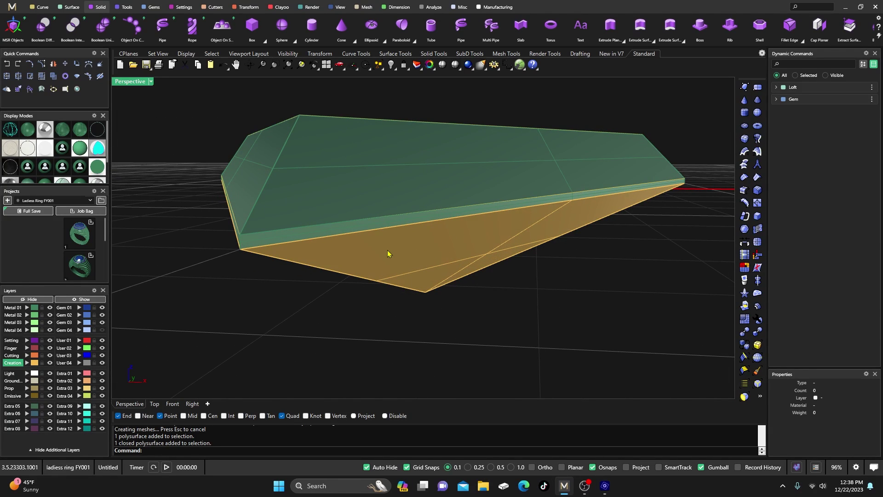
pyautogui.click(360, 189)
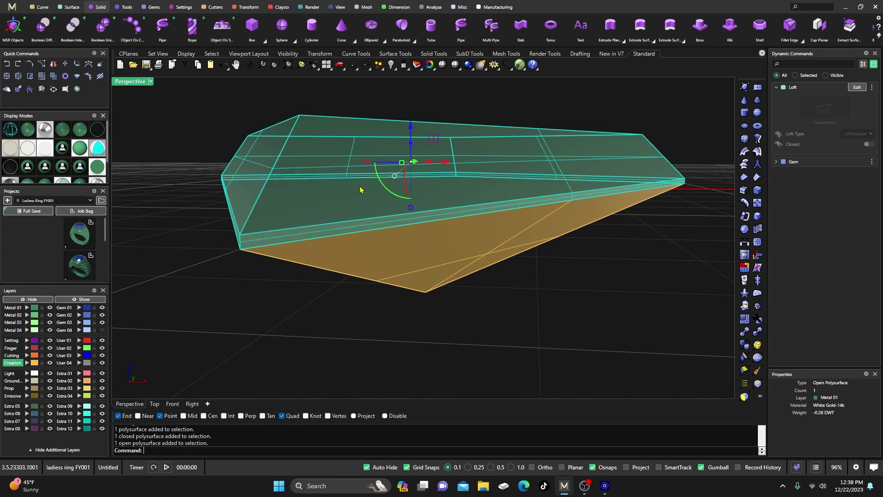
pyautogui.click(50, 299)
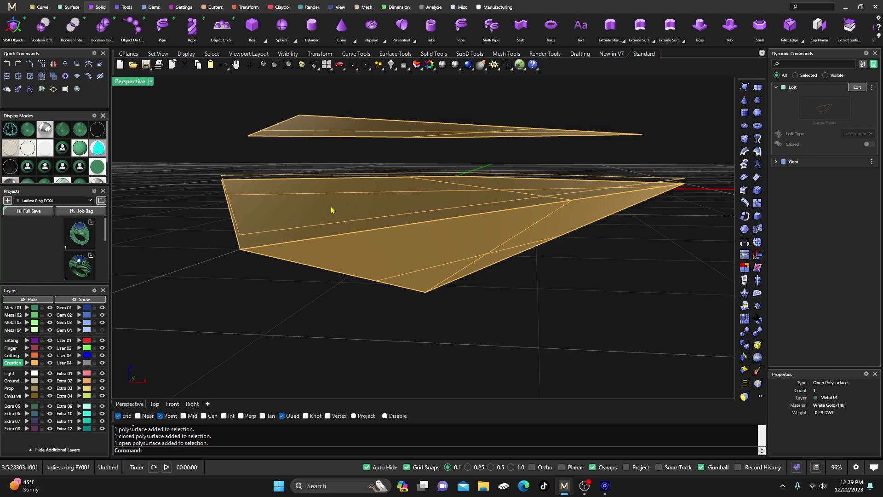
pyautogui.click(326, 214)
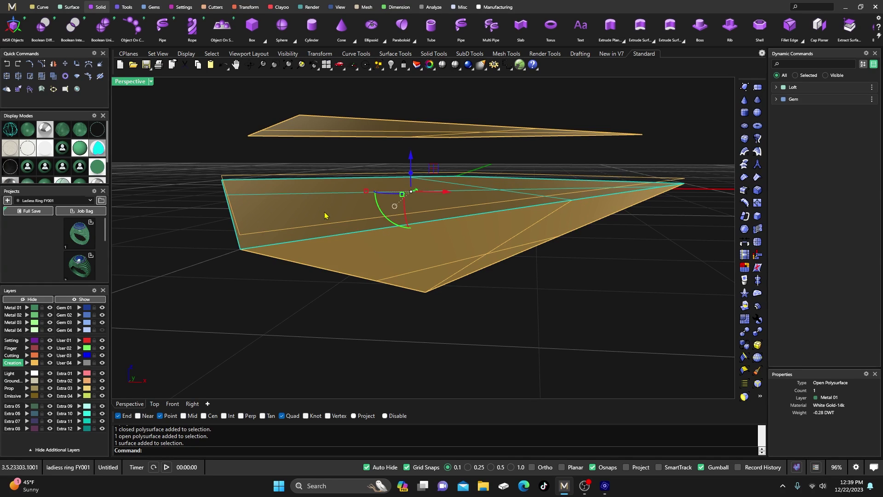
pyautogui.press('Delete')
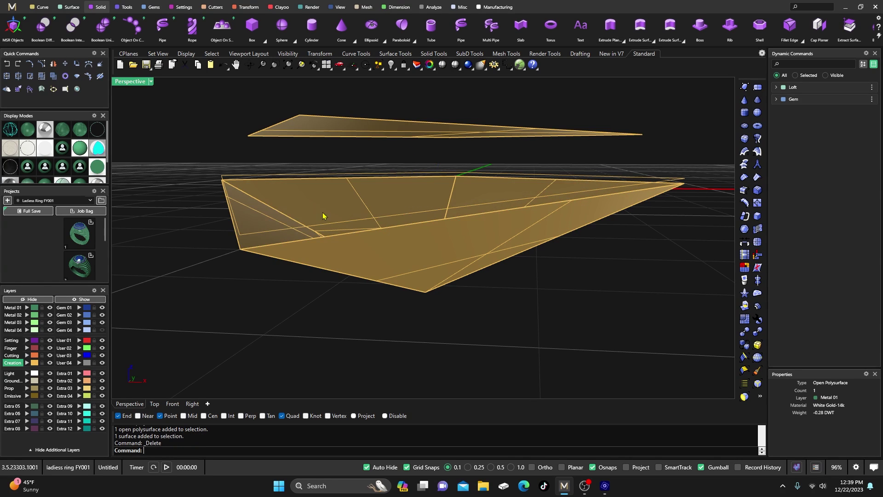
pyautogui.click(79, 304)
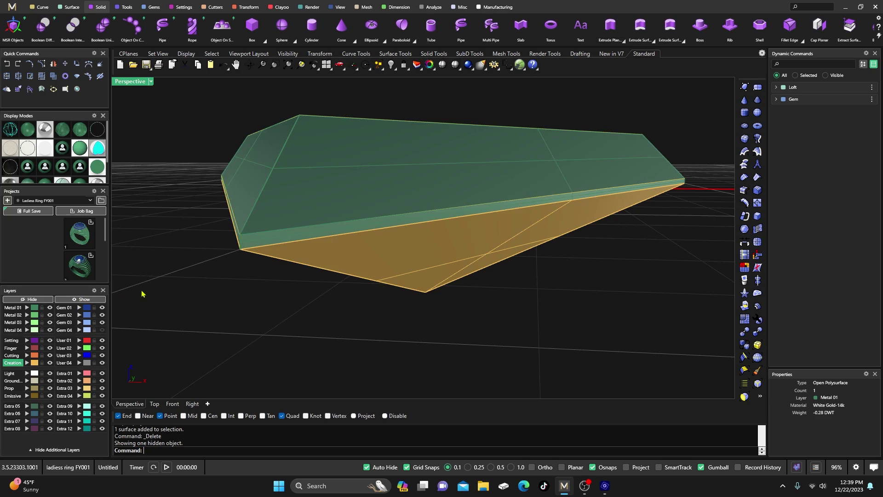
# Join the pointed base, the loft and the planar top into one closed polysurface
pyautogui.scroll(-3, 340, 270)
pyautogui.click(390, 266)
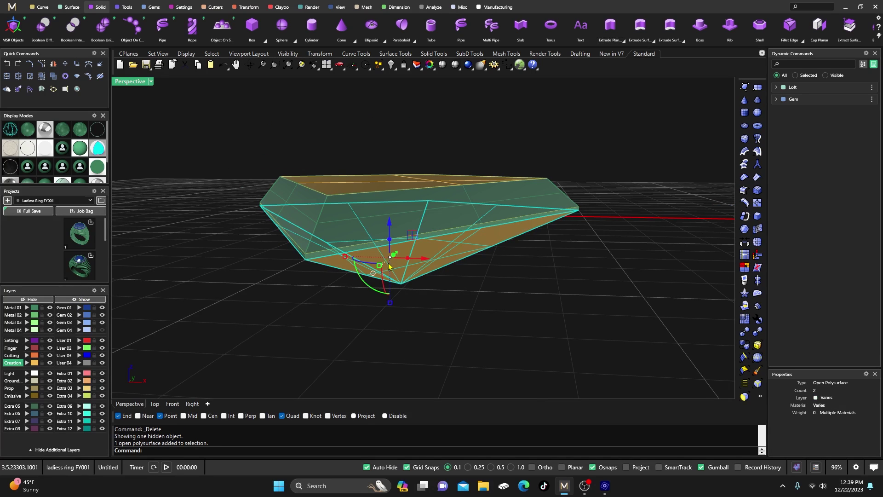
pyautogui.click(374, 219)
pyautogui.click(351, 192)
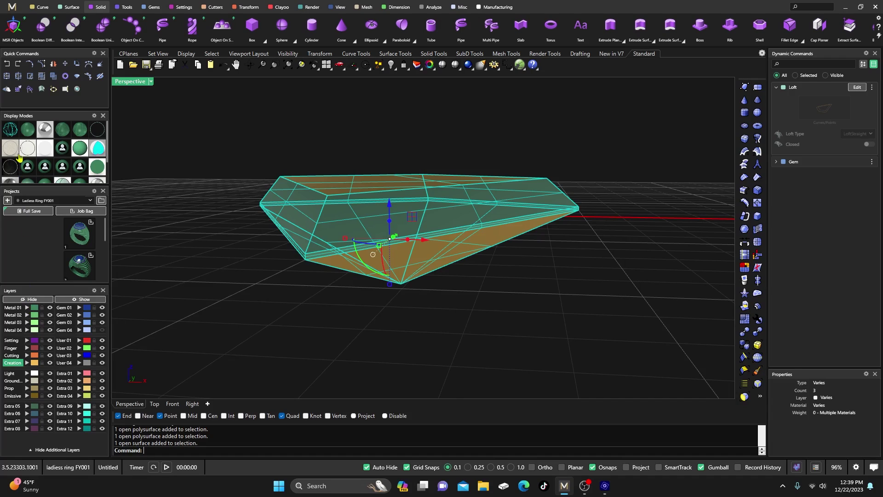
pyautogui.click(7, 77)
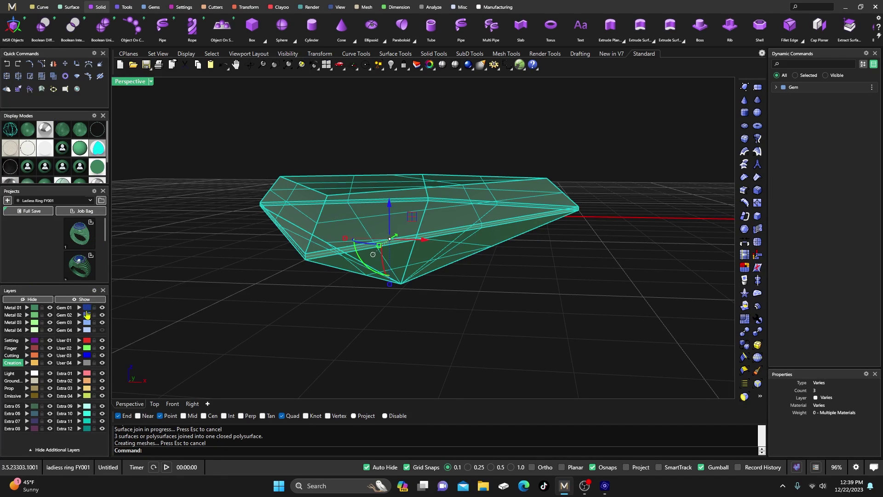
# Assign the joined kite gem to the Gem 01 layer
pyautogui.click(79, 308)
pyautogui.moveTo(264, 283); pyautogui.dragTo(373, 237, button='right')
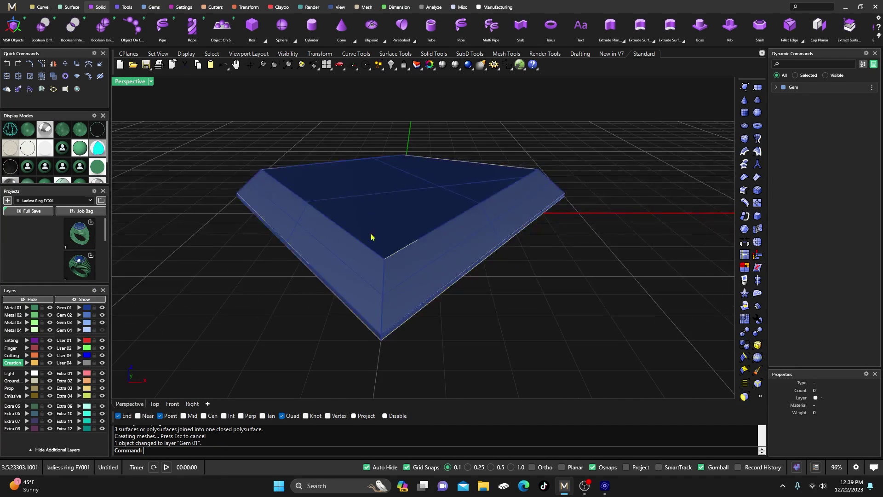
pyautogui.scroll(-5, 372, 211)
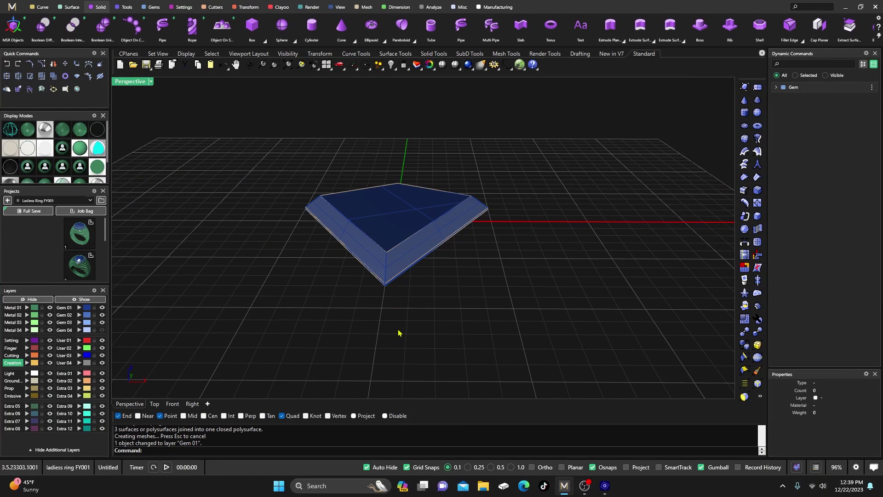
# Try to create a bezel from the manually modelled kite gem
pyautogui.click(388, 228)
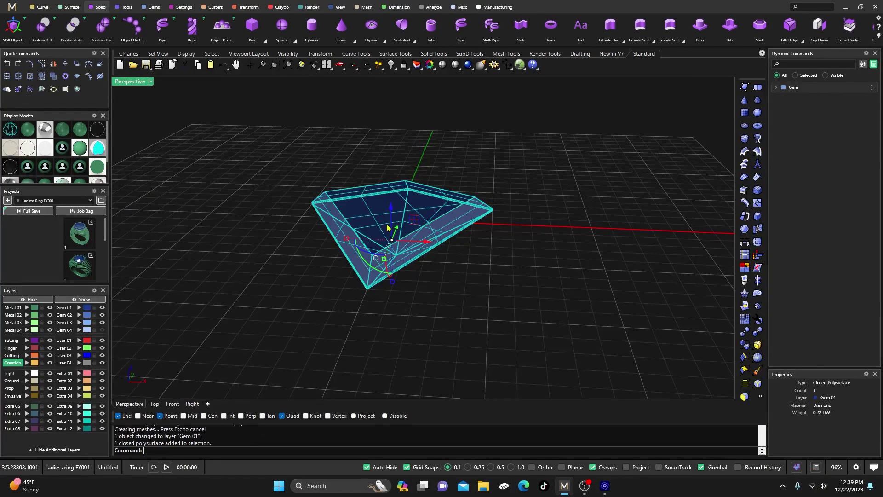
pyautogui.click(601, 331)
pyautogui.moveTo(546, 315)
pyautogui.mouseDown(button='right')
pyautogui.moveTo(532, 272)
pyautogui.moveTo(542, 302)
pyautogui.mouseUp(button='right')
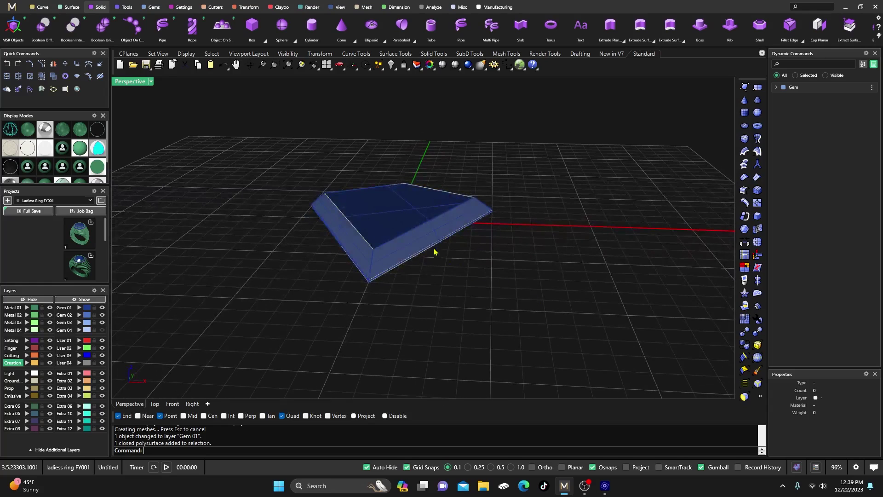
pyautogui.click(379, 220)
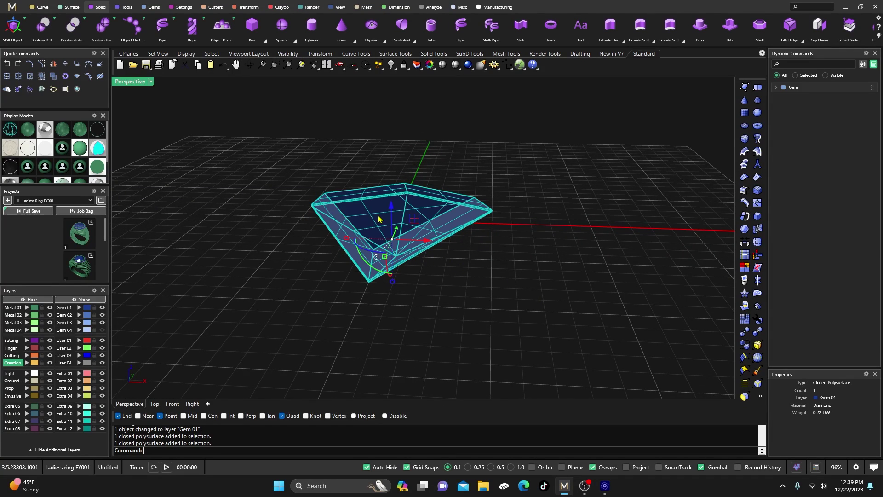
pyautogui.click(181, 7)
pyautogui.click(254, 30)
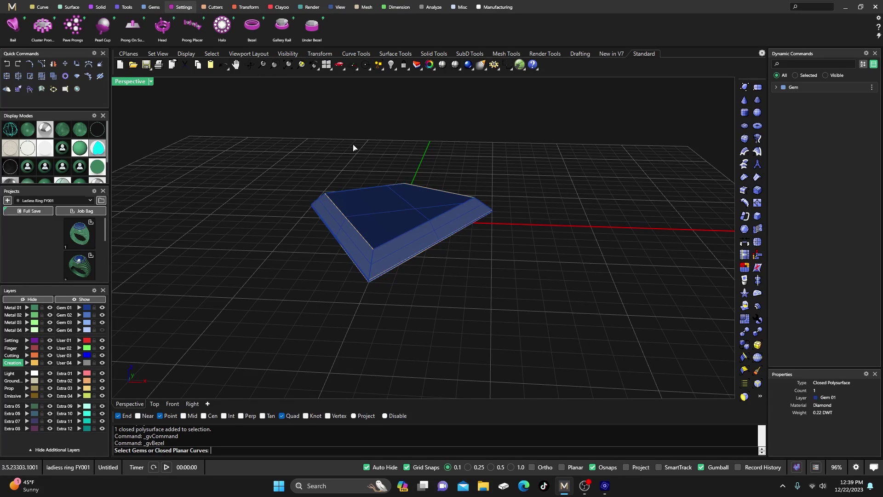
pyautogui.press('Escape')
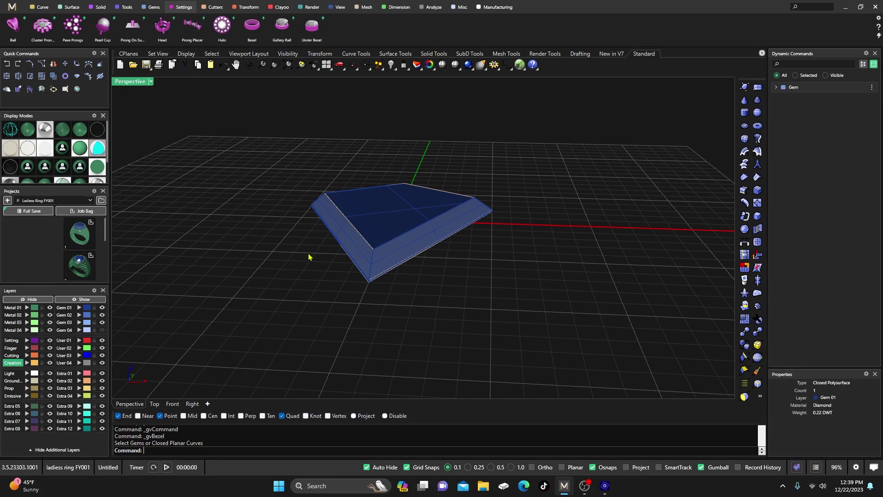
pyautogui.scroll(6, 312, 251)
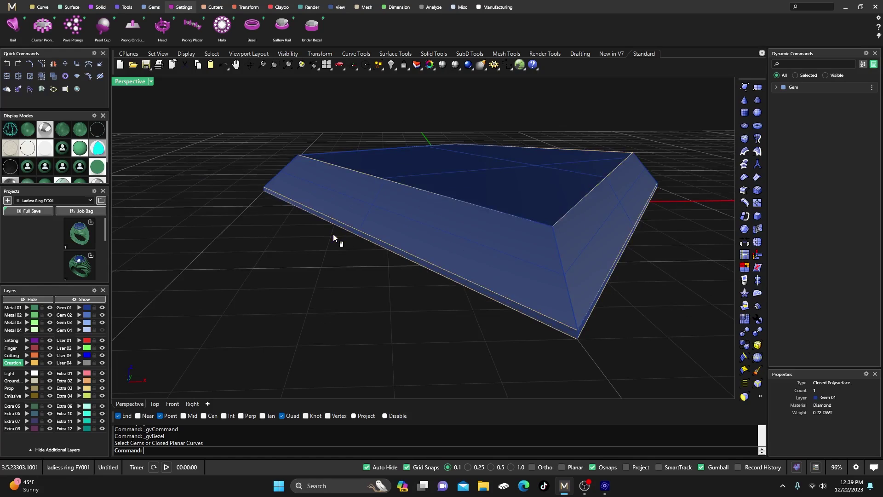
# Create a bezel from the kite gem's outer girdle curve and set its angle to -10
pyautogui.moveTo(333, 237); pyautogui.dragTo(298, 209, button='right')
pyautogui.click(298, 210)
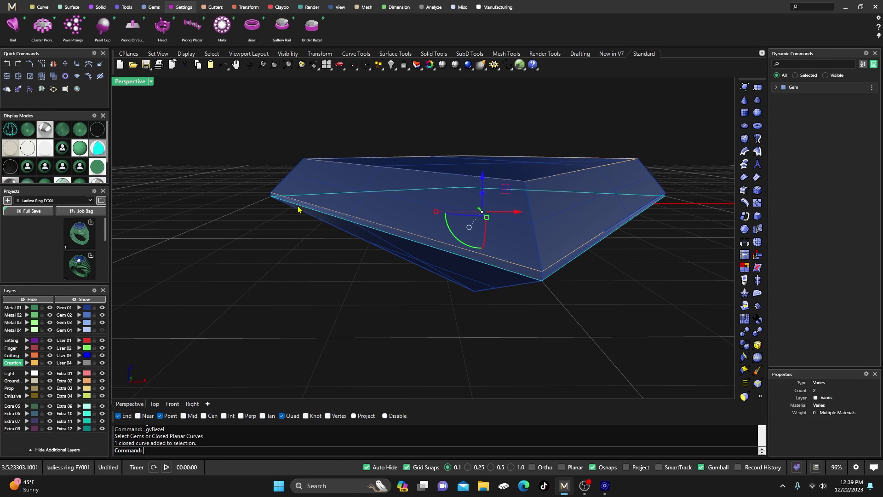
pyautogui.click(252, 27)
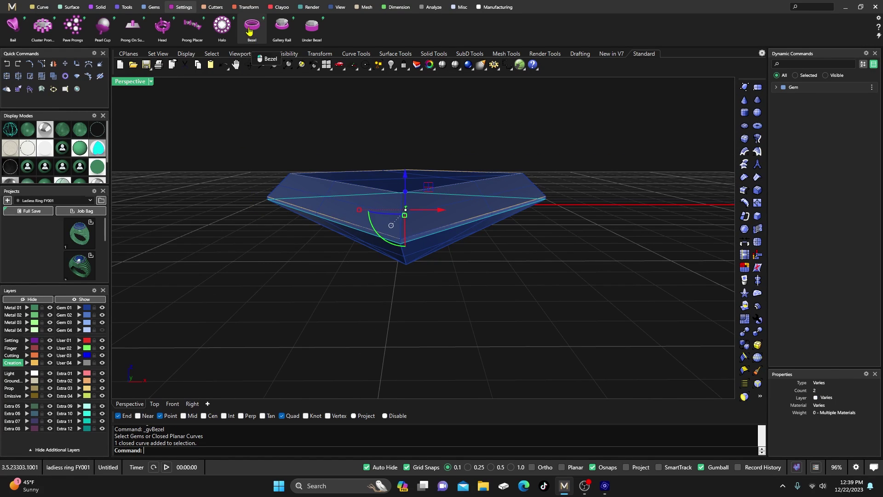
pyautogui.moveTo(312, 257); pyautogui.dragTo(334, 256, button='right')
pyautogui.moveTo(308, 312)
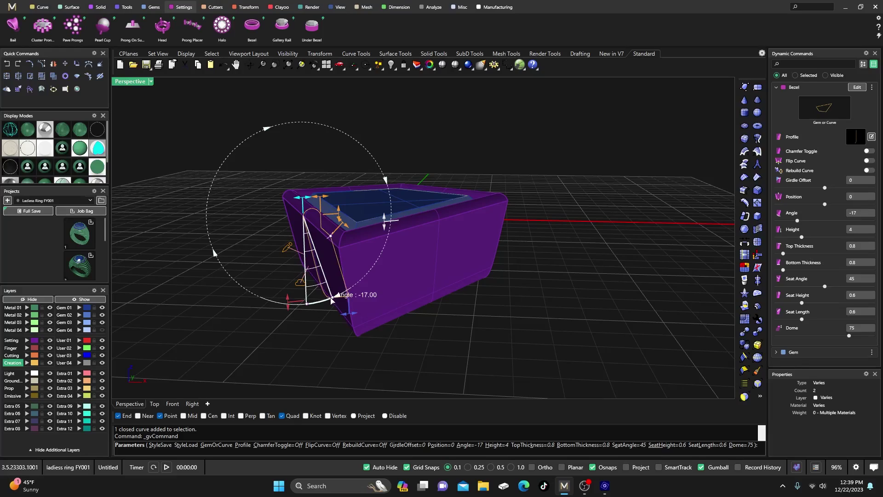
pyautogui.moveTo(332, 299); pyautogui.dragTo(320, 302)
pyautogui.moveTo(309, 157); pyautogui.dragTo(377, 233, button='right')
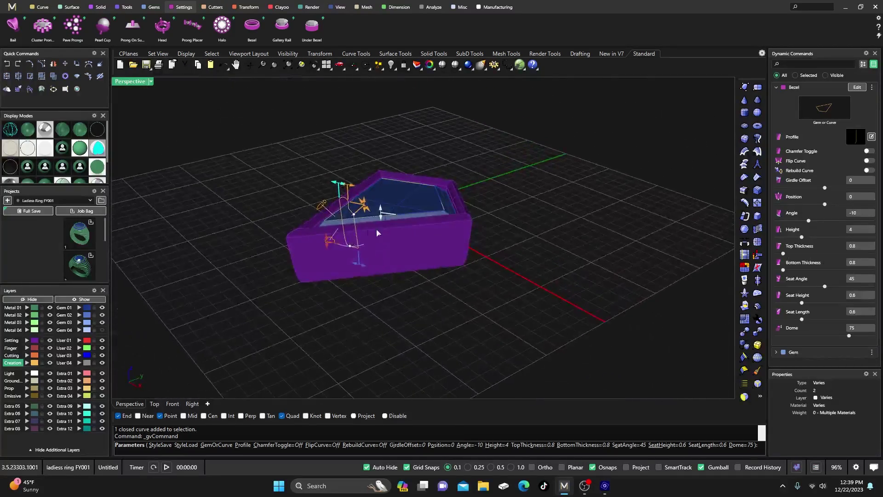
# Set the bezel's top thickness to 1.07 and its dome to 50
pyautogui.scroll(5, 378, 233)
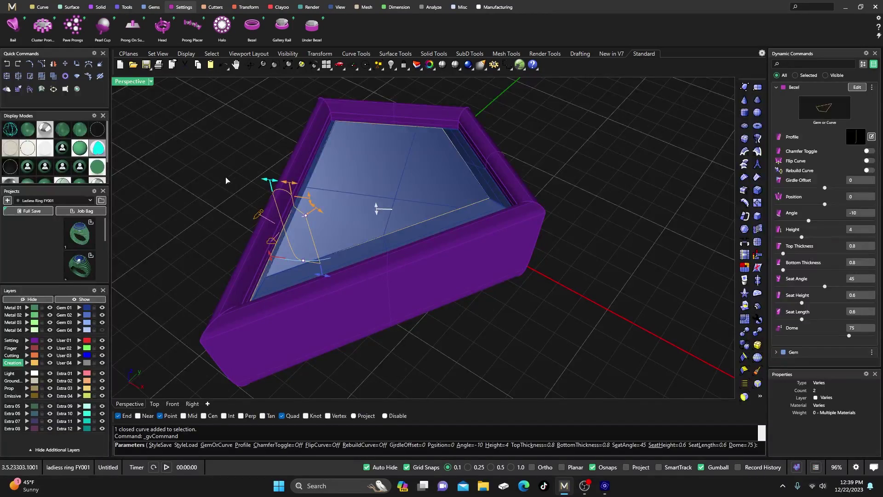
pyautogui.scroll(-3, 259, 164)
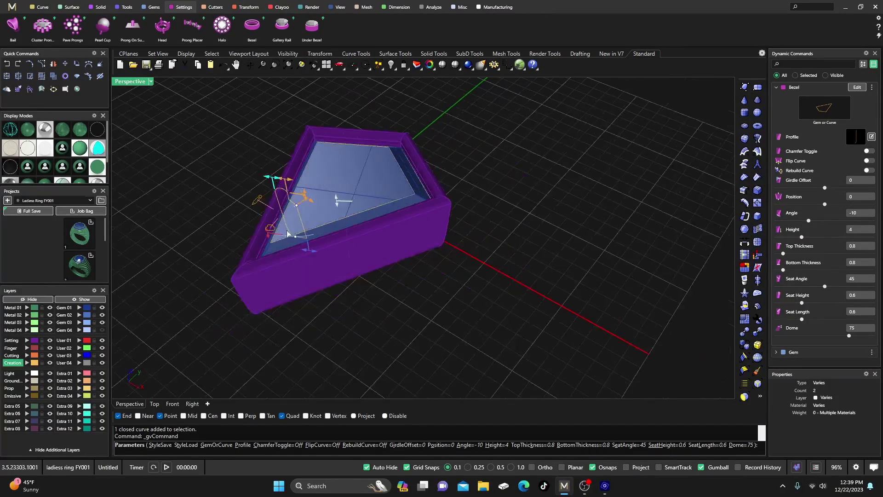
pyautogui.moveTo(259, 165); pyautogui.dragTo(340, 228, button='right')
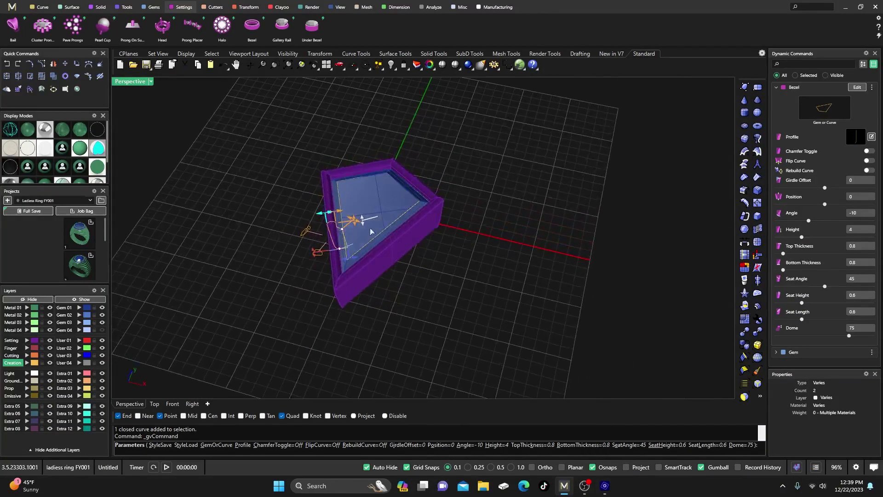
pyautogui.scroll(3, 343, 230)
pyautogui.moveTo(309, 238); pyautogui.dragTo(436, 262)
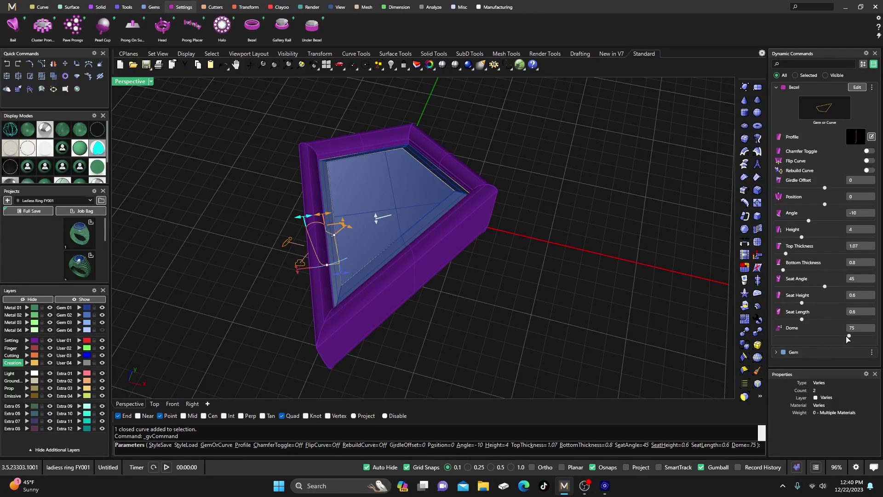
pyautogui.moveTo(849, 337); pyautogui.dragTo(824, 337)
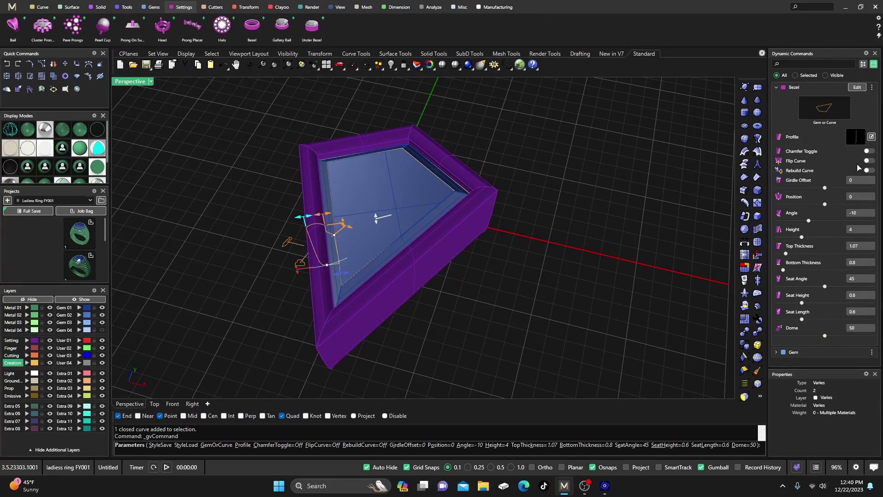
# Try the bezel's chamfer option, switch it off again and accept the bezel
pyautogui.click(870, 151)
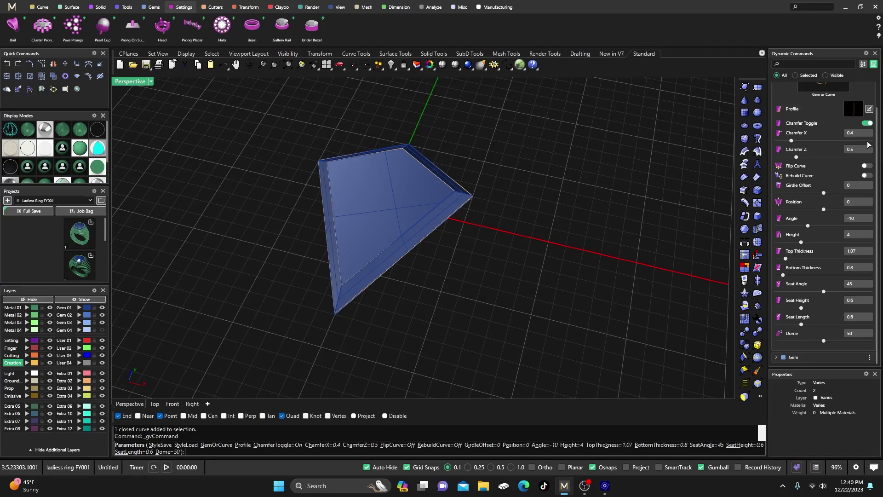
pyautogui.click(867, 125)
pyautogui.moveTo(463, 295); pyautogui.dragTo(481, 265, button='right')
pyautogui.scroll(2, 475, 262)
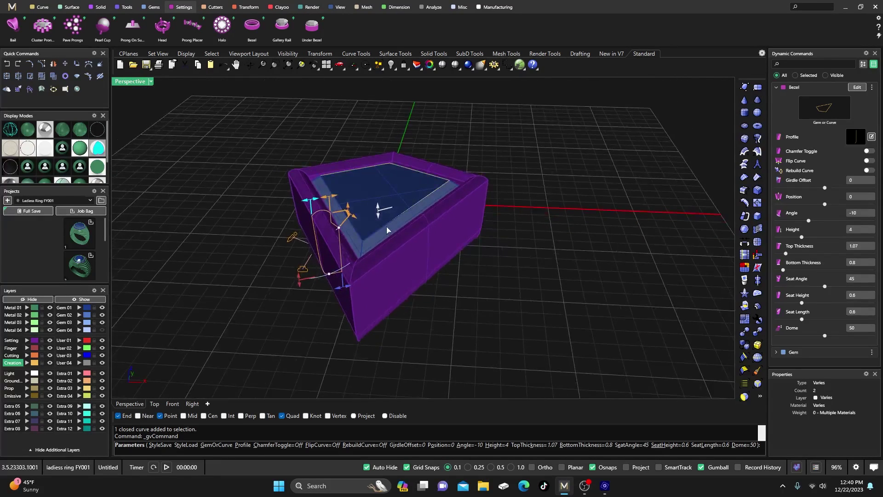
pyautogui.scroll(3, 438, 254)
pyautogui.scroll(3, 387, 228)
pyautogui.scroll(-1, 370, 224)
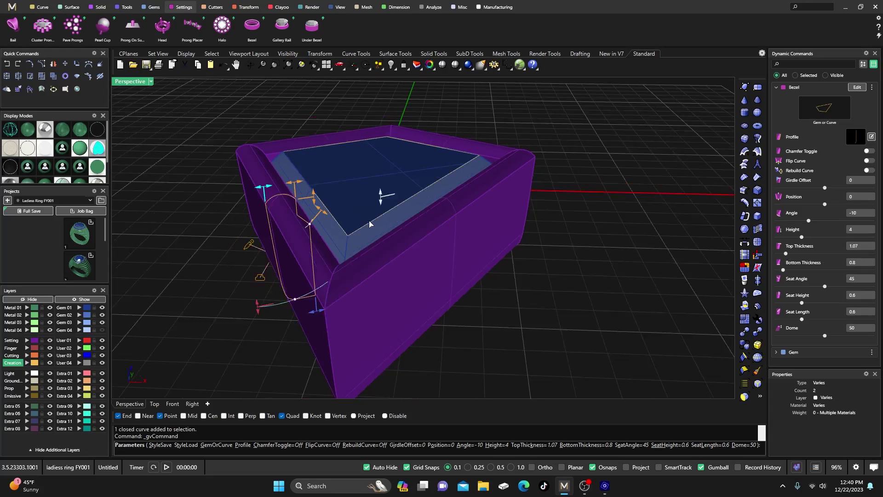
pyautogui.scroll(-5, 370, 224)
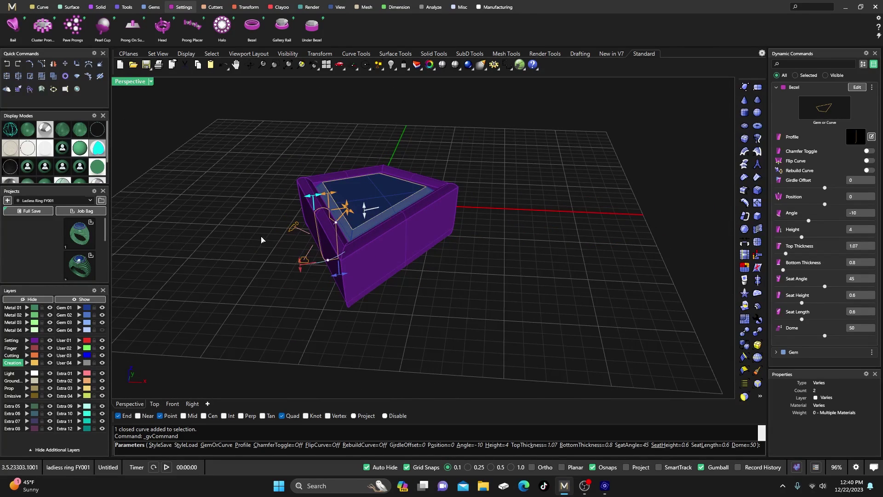
pyautogui.moveTo(258, 238); pyautogui.dragTo(257, 244, button='right')
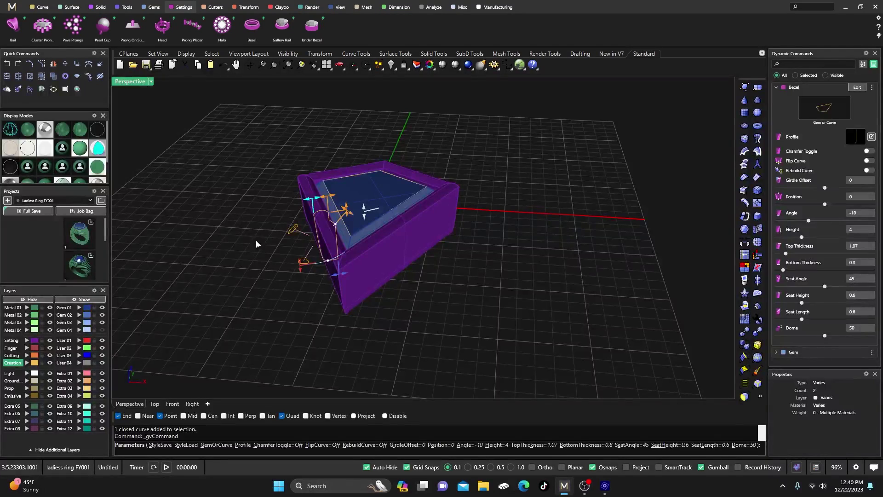
pyautogui.rightClick(270, 248)
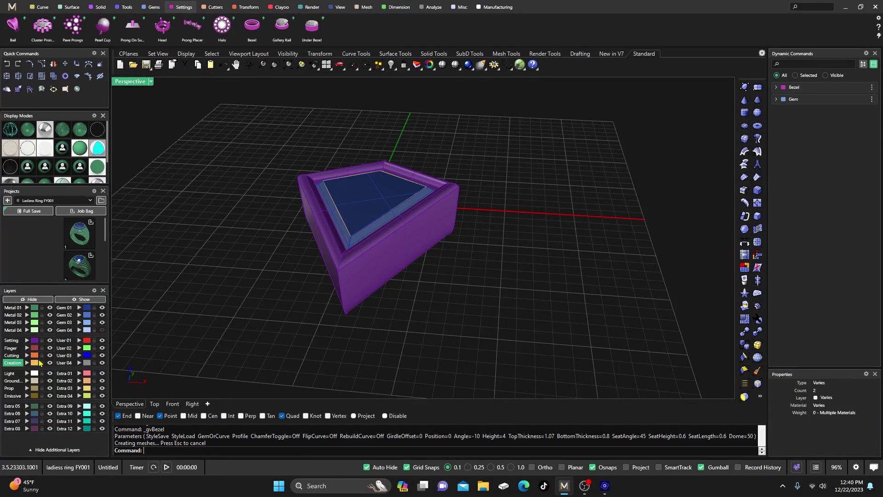
# Move all curves on the Creation layer to the User 04 layer and hide that layer
pyautogui.click(36, 363)
pyautogui.click(50, 363)
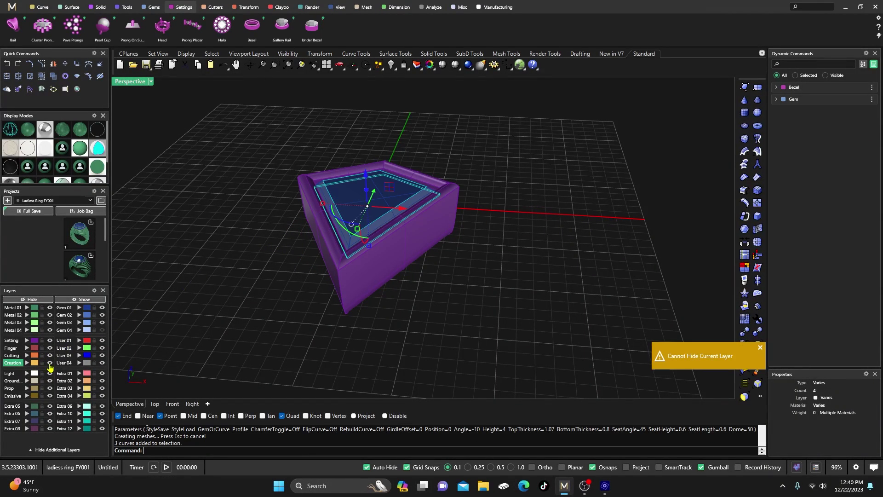
pyautogui.click(80, 363)
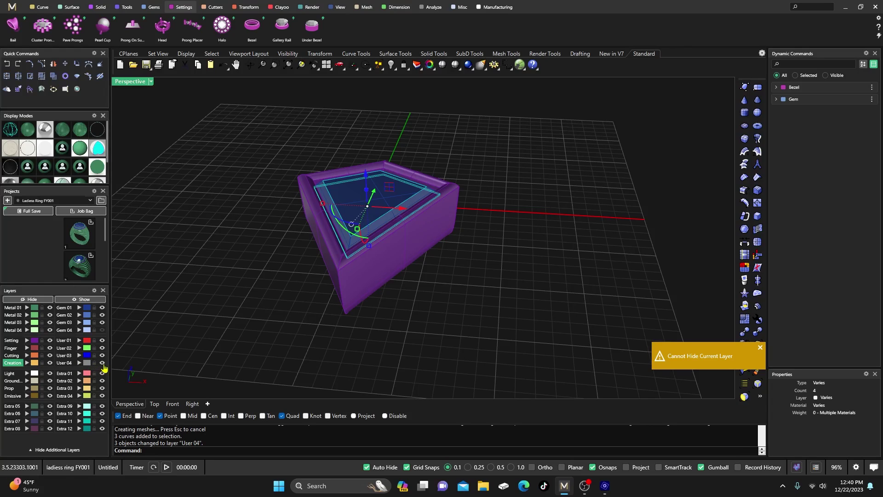
pyautogui.click(102, 363)
pyautogui.moveTo(220, 271); pyautogui.dragTo(298, 272, button='right')
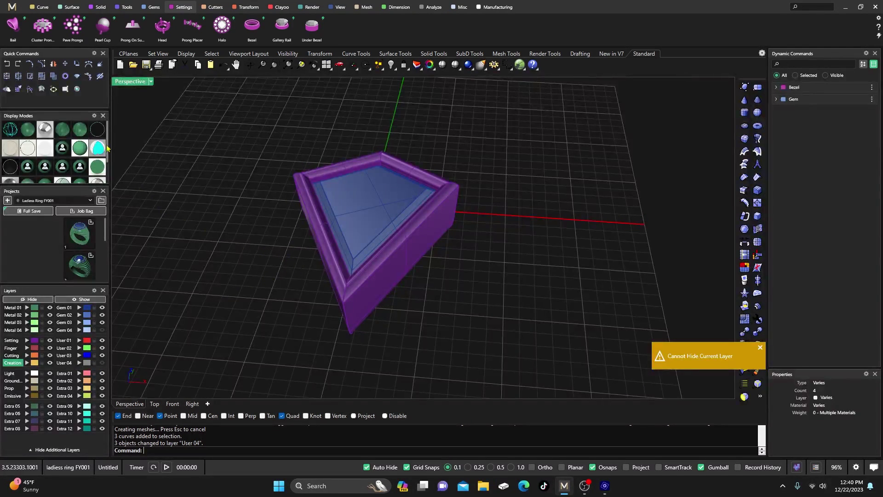
# Open the Render Studio and apply the Black Shiny ground plane material
pyautogui.click(77, 89)
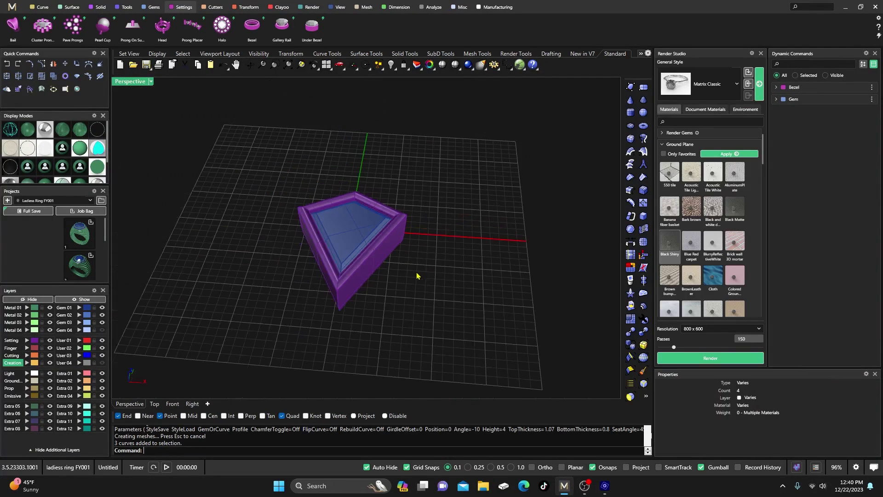
pyautogui.moveTo(435, 276); pyautogui.dragTo(428, 273, button='right')
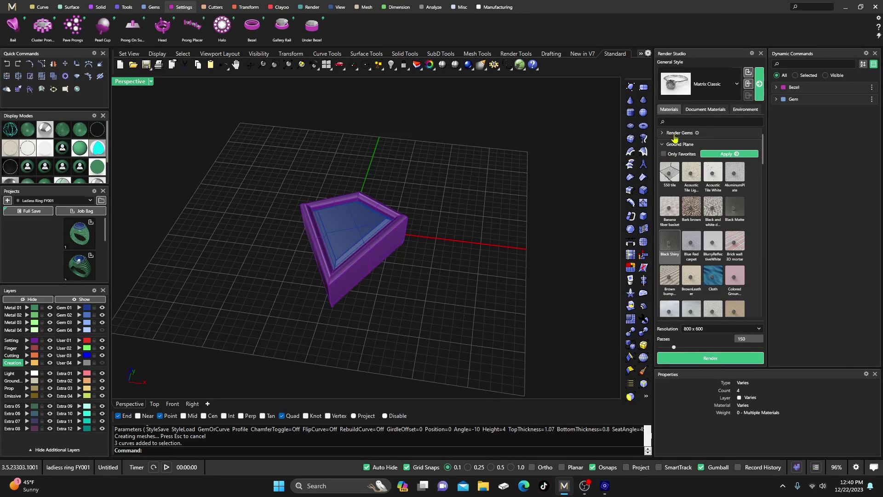
pyautogui.click(721, 155)
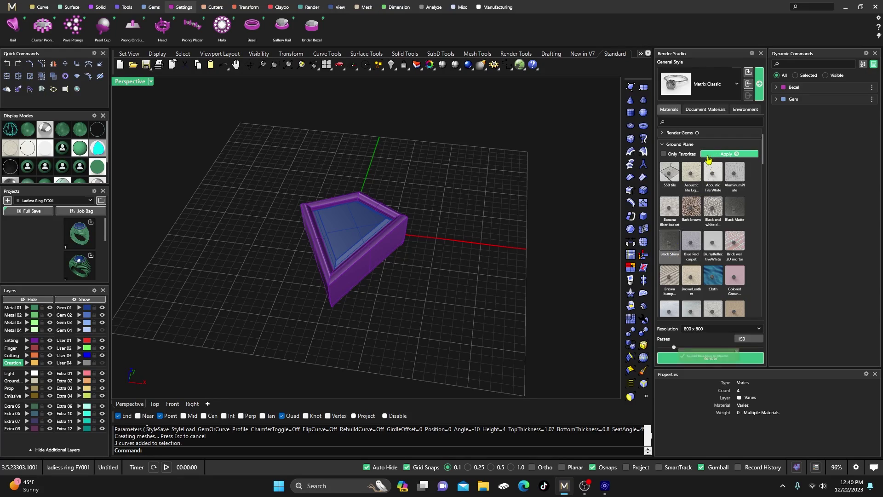
# Apply the Diamond Classic render gem material to the kite gem
pyautogui.click(664, 145)
pyautogui.click(665, 134)
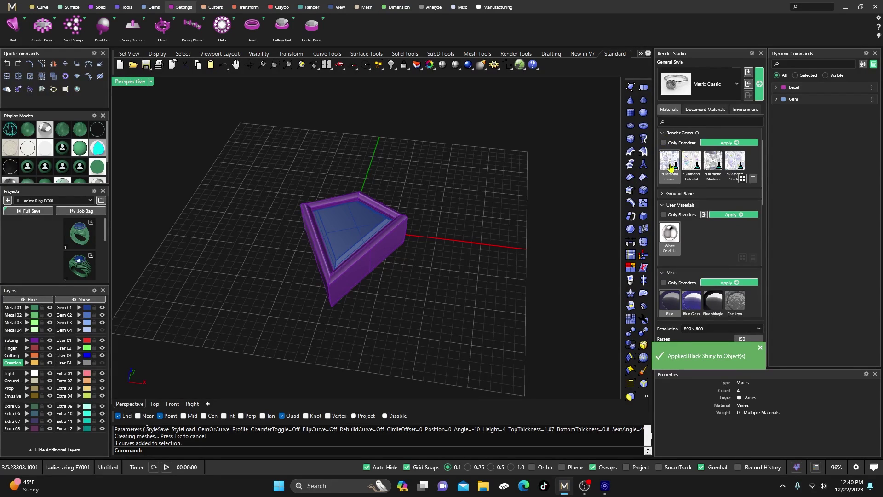
pyautogui.click(350, 230)
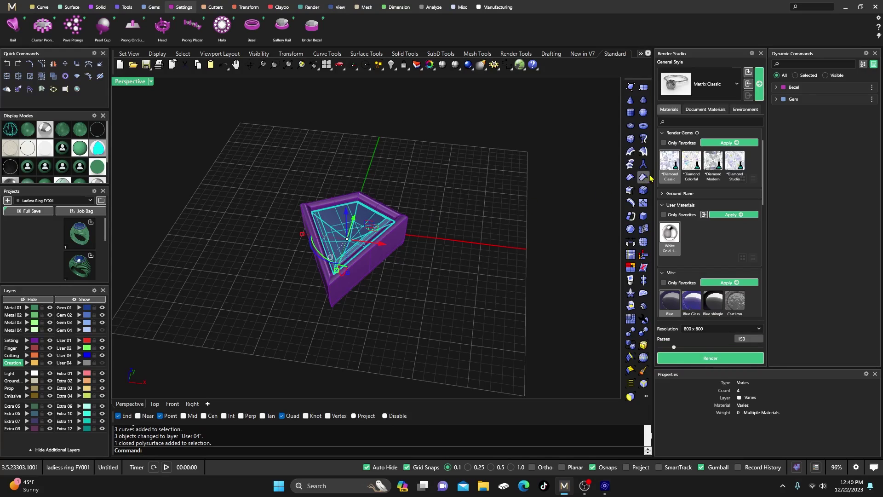
pyautogui.doubleClick(669, 165)
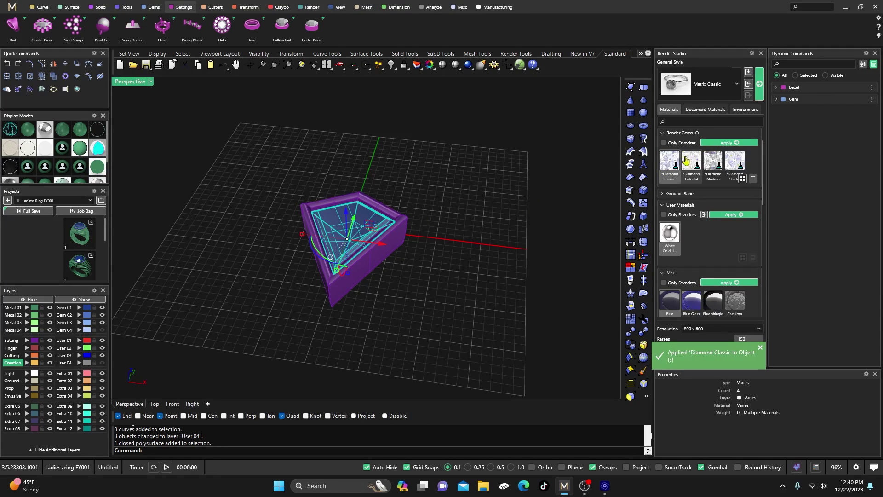
pyautogui.click(529, 213)
# Apply the White Gold user material to the bezel
pyautogui.click(375, 263)
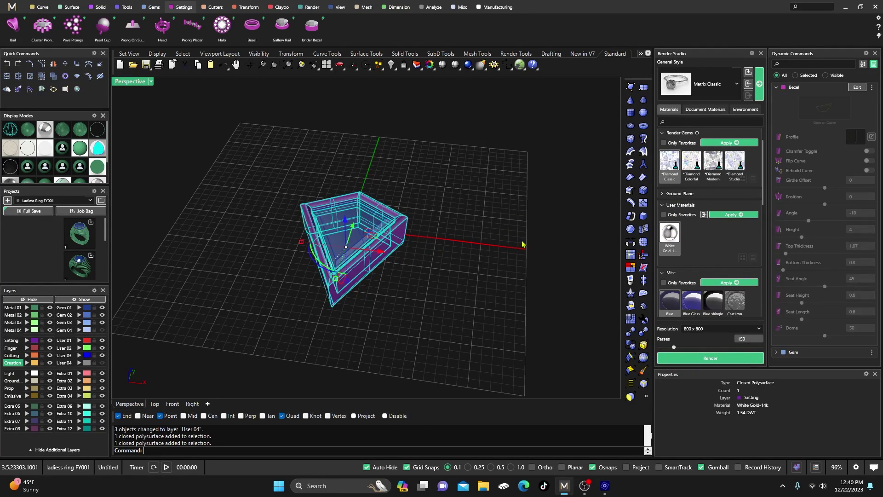
pyautogui.click(723, 217)
pyautogui.click(536, 219)
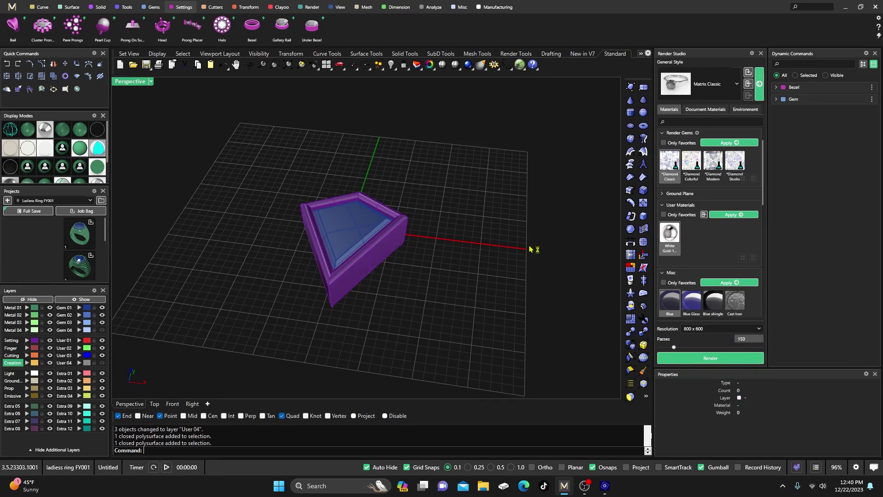
# Switch the Perspective view to the Raytraced display mode and inspect the rendered gem and bezel from several angles
pyautogui.moveTo(538, 250); pyautogui.dragTo(530, 254, button='right')
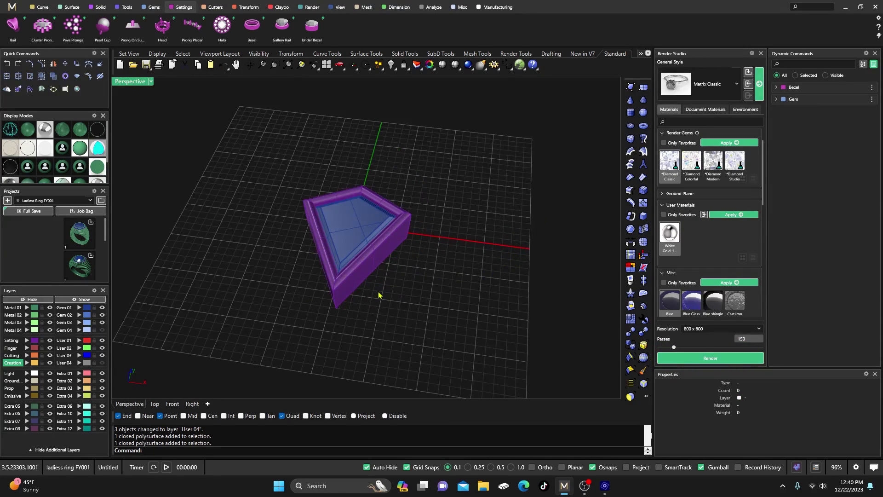
pyautogui.scroll(3, 345, 306)
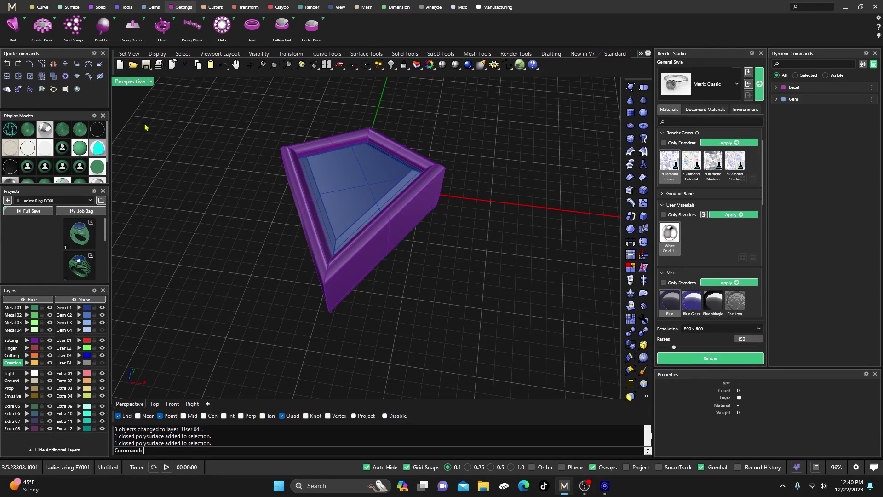
pyautogui.click(136, 83)
pyautogui.click(178, 126)
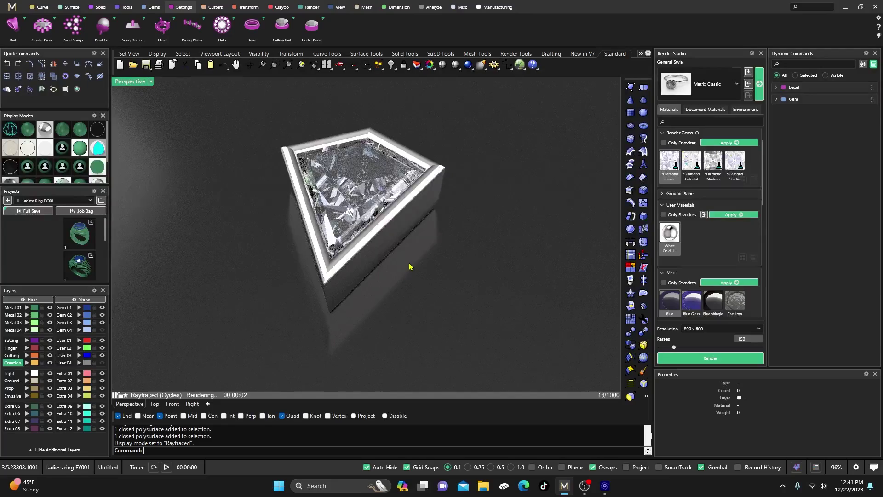
pyautogui.moveTo(410, 280)
pyautogui.mouseDown(button='right')
pyautogui.moveTo(405, 262)
pyautogui.moveTo(400, 270)
pyautogui.mouseUp(button='right')
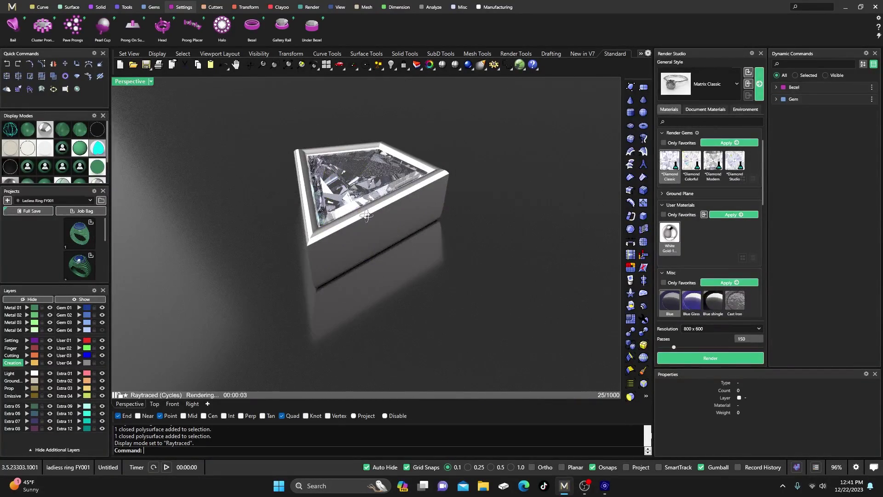
pyautogui.moveTo(364, 216); pyautogui.dragTo(372, 225, button='right')
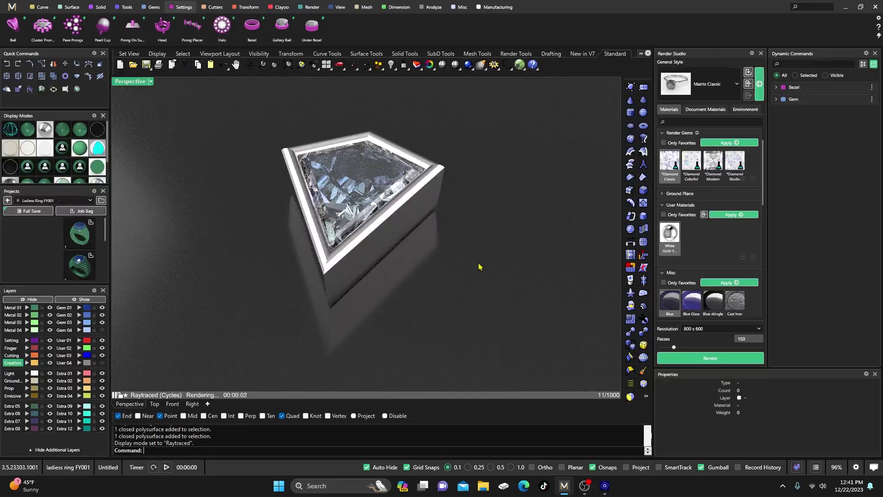